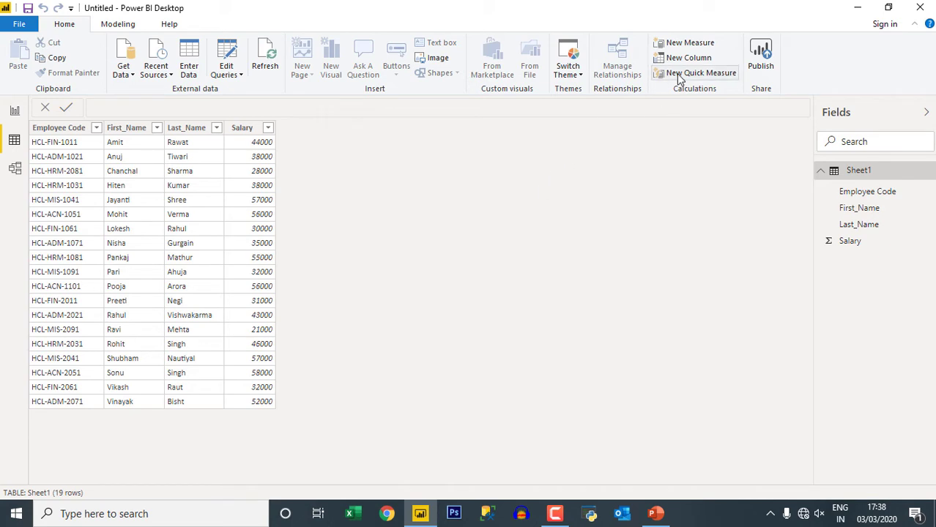
Create a Left column as LEFT(Sheet1[Employee Code],3), returning HCL on every row
{"action": "left_click", "coordinate": [699, 64]}
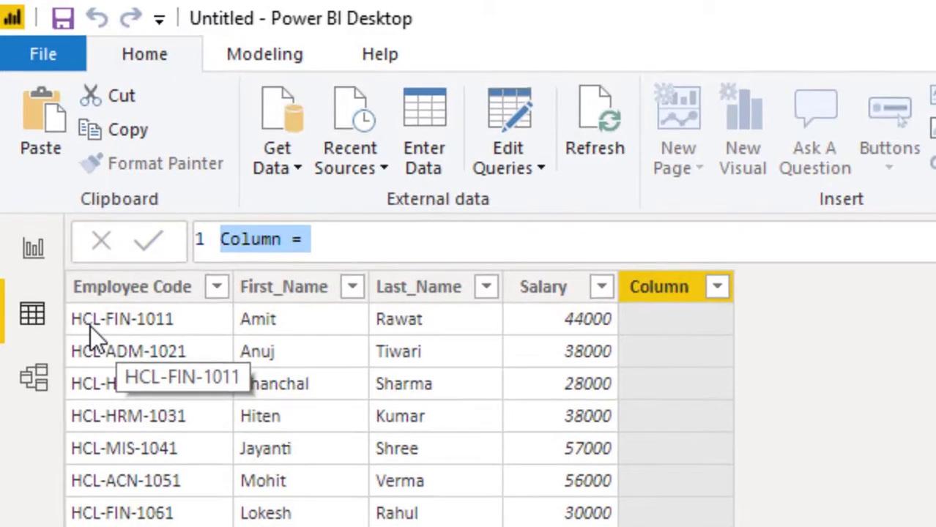
{"action": "type", "text": "L"}
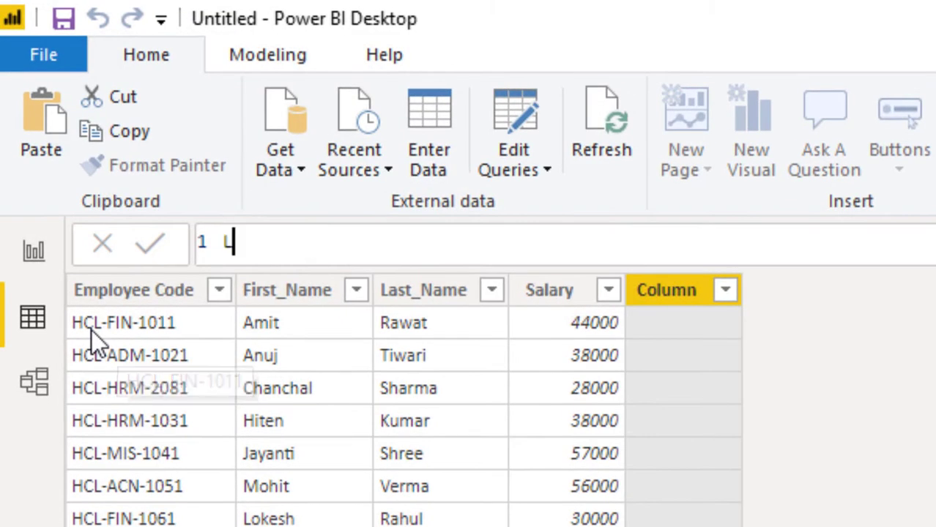
{"action": "type", "text": "ef"}
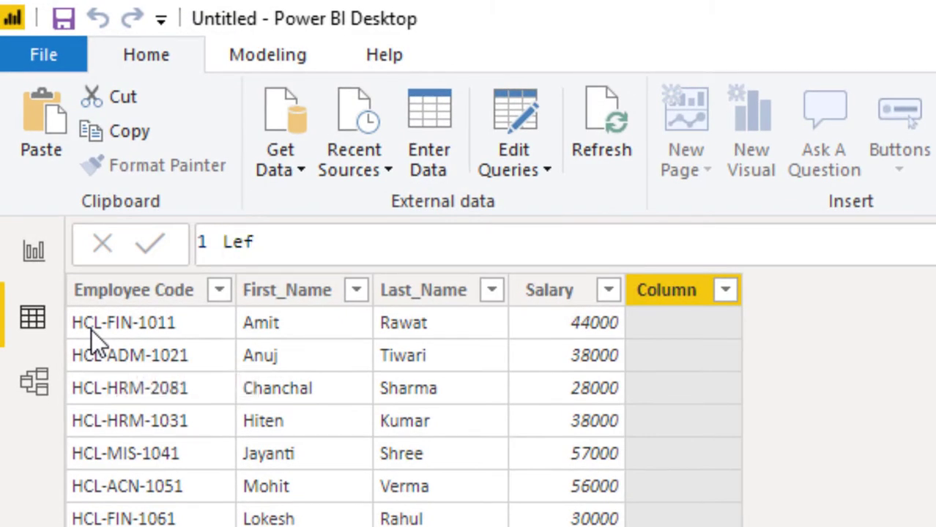
{"action": "type", "text": "t = L"}
{"action": "type", "text": "eft"}
{"action": "key", "text": "Tab"}
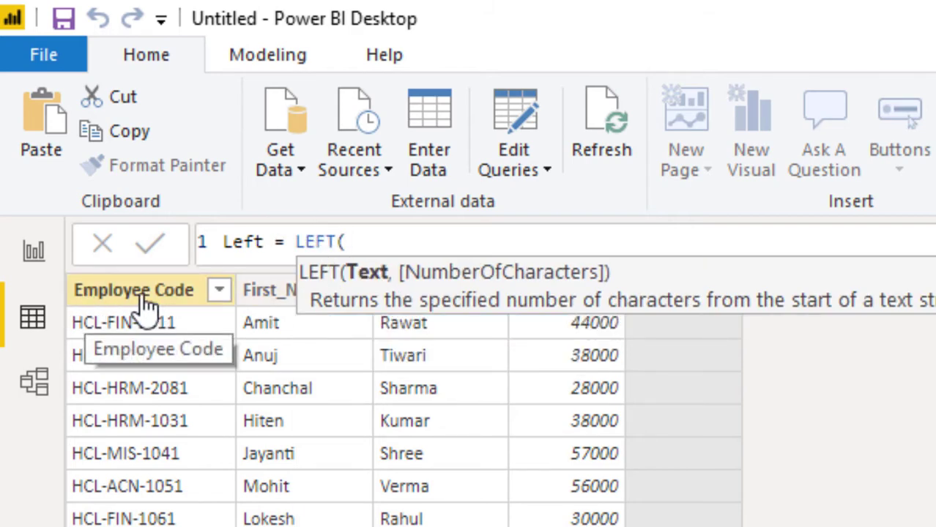
{"action": "type", "text": "employee"}
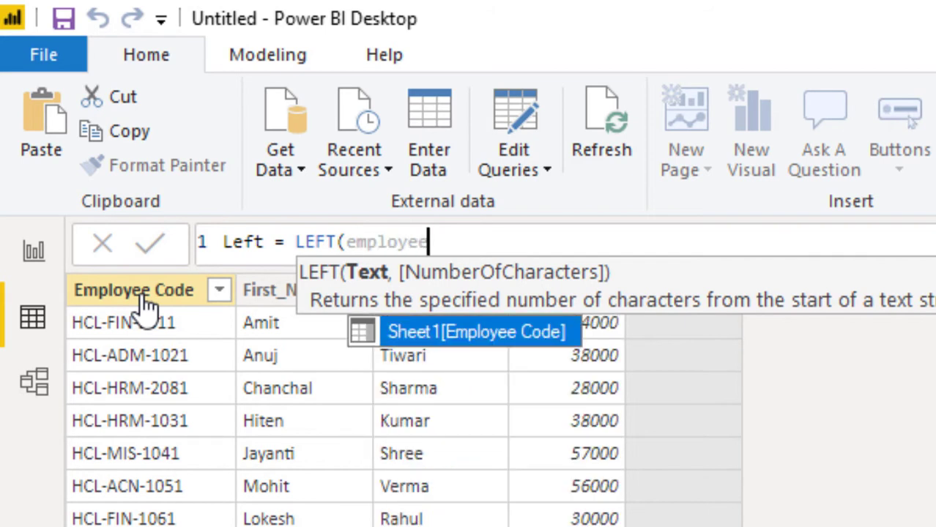
{"action": "key", "text": "Tab"}
{"action": "type", "text": ","}
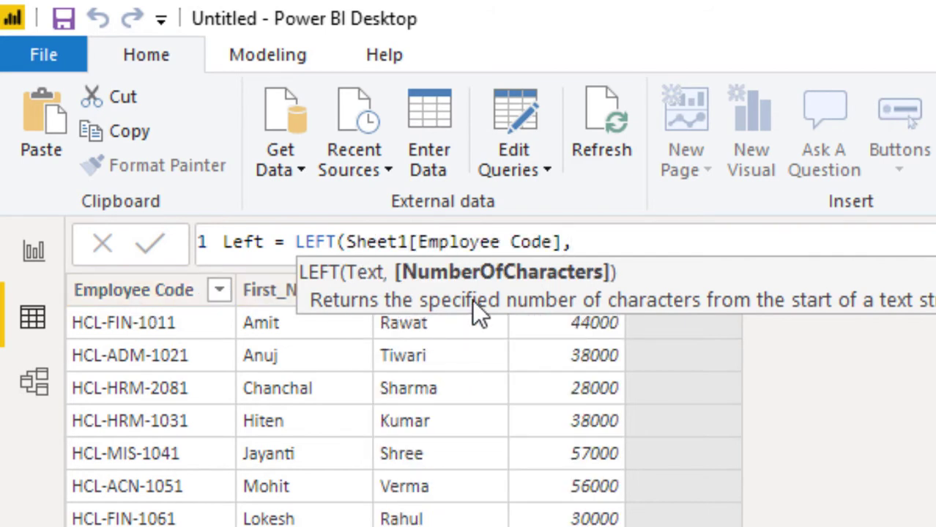
{"action": "type", "text": "3"}
{"action": "type", "text": ")"}
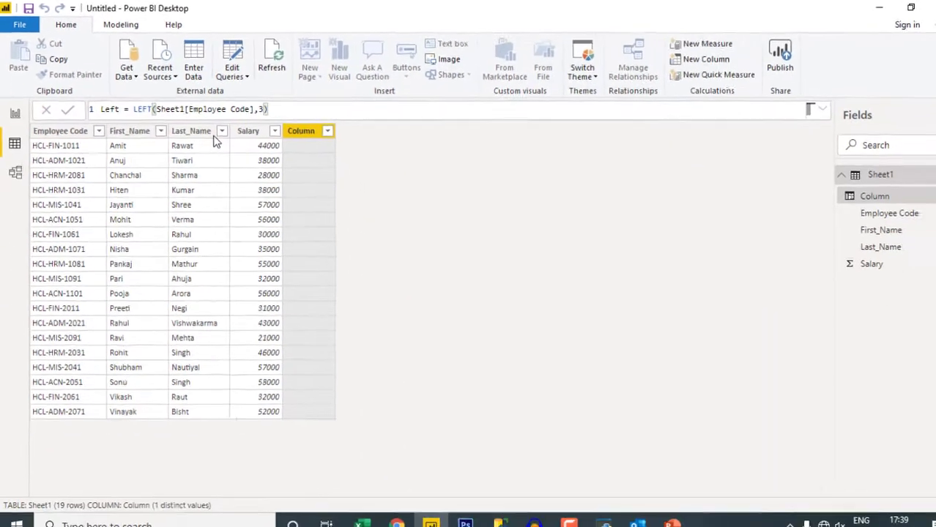
{"action": "key", "text": "Return"}
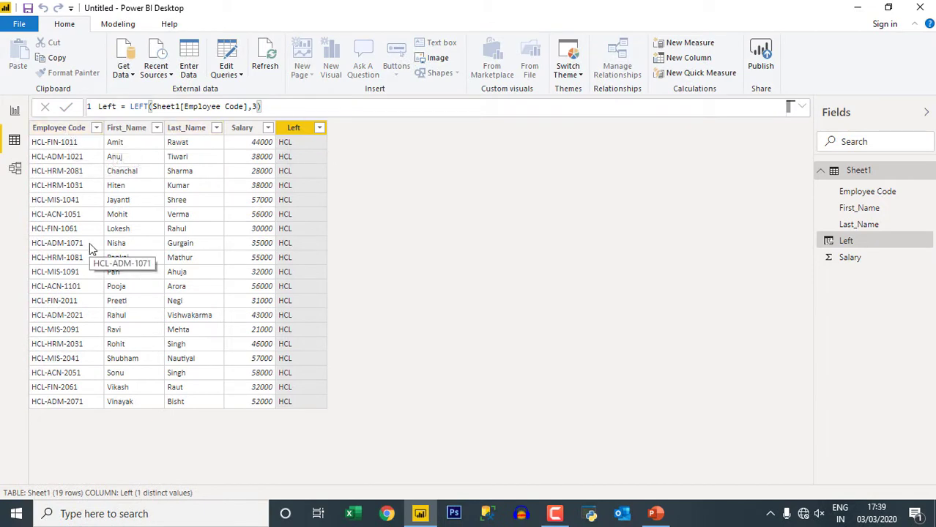
Create a Right column as Right(Sheet1[Employee Code],4), showing last four digits like 1011
{"action": "left_click", "coordinate": [689, 59]}
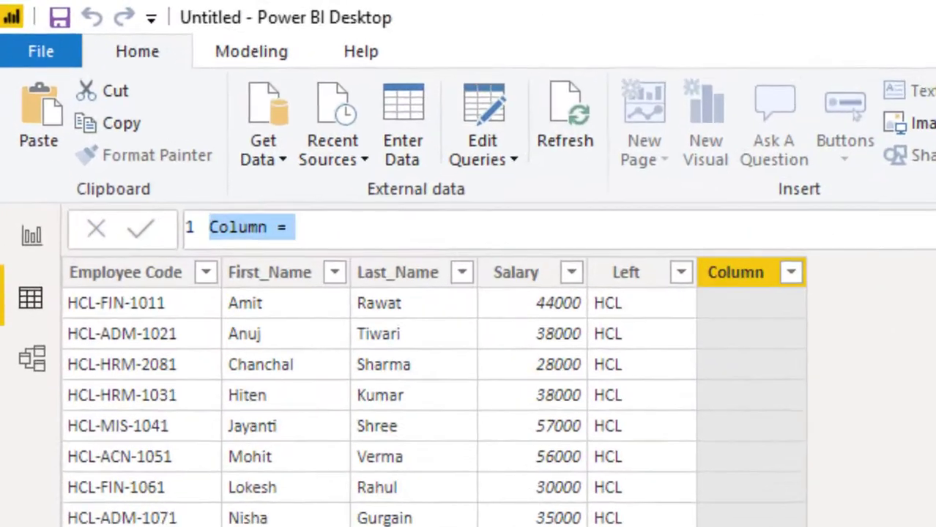
{"action": "type", "text": "Right"}
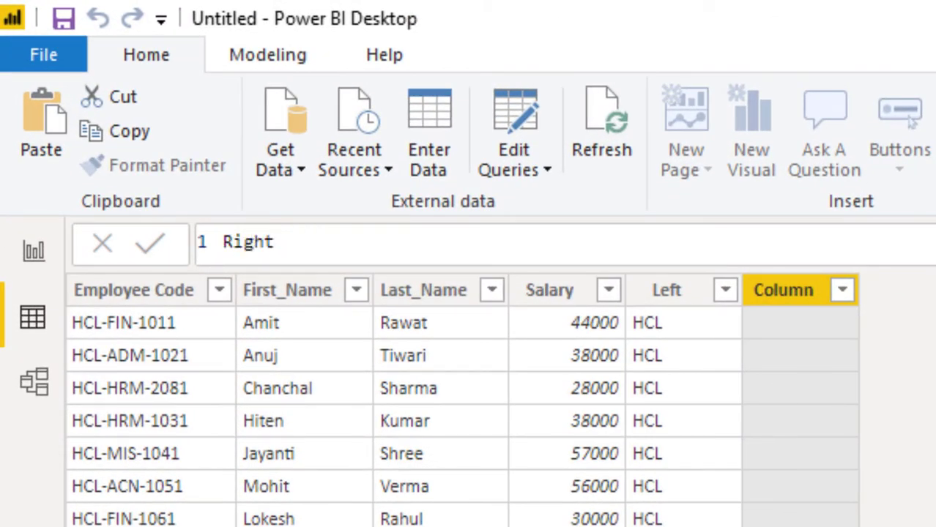
{"action": "type", "text": " = Right"}
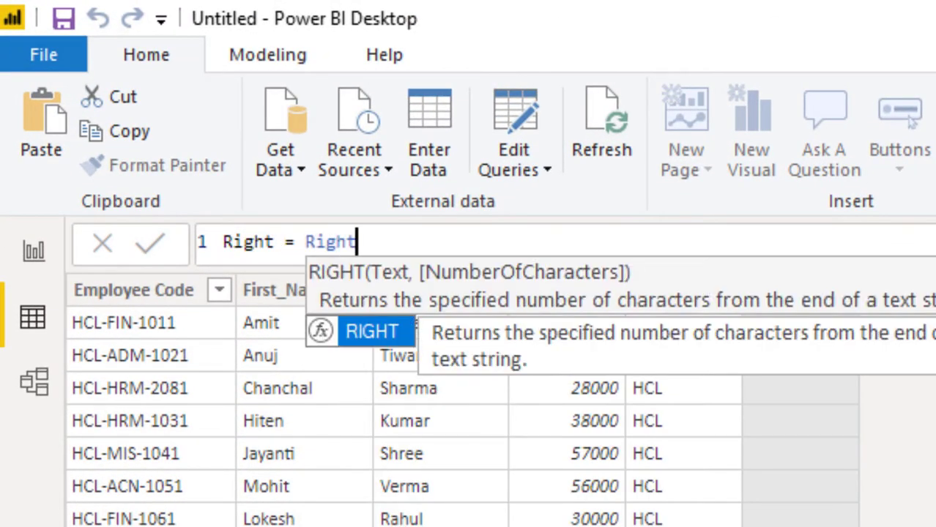
{"action": "type", "text": "("}
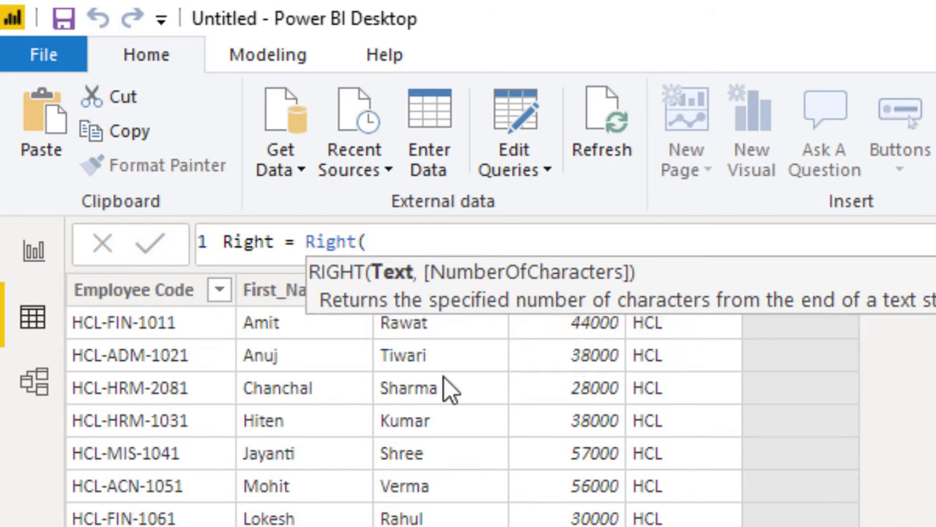
{"action": "type", "text": "Emplo"}
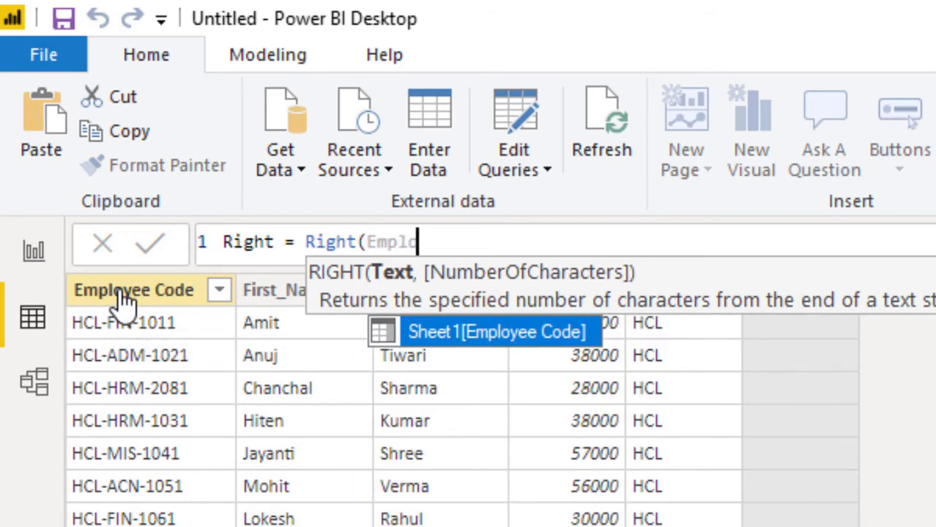
{"action": "key", "text": "Tab"}
{"action": "type", "text": ","}
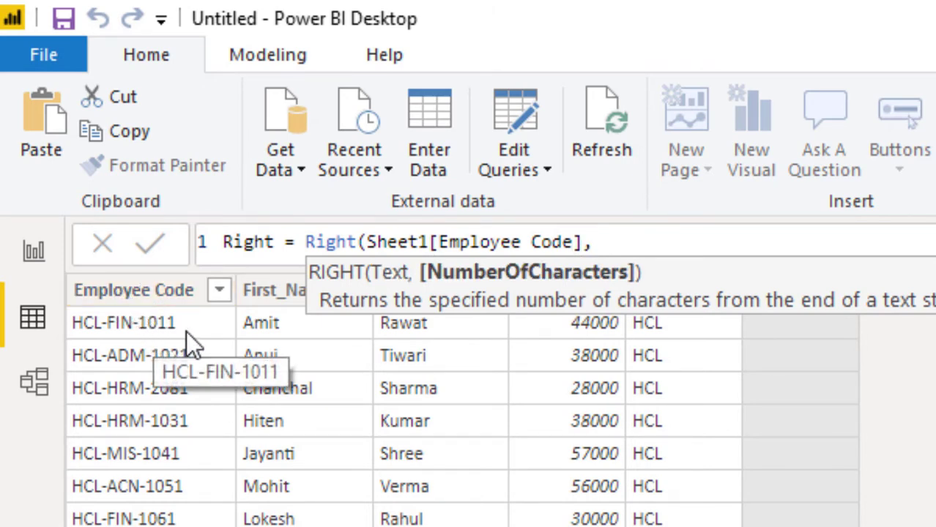
{"action": "type", "text": "4)"}
{"action": "key", "text": "Return"}
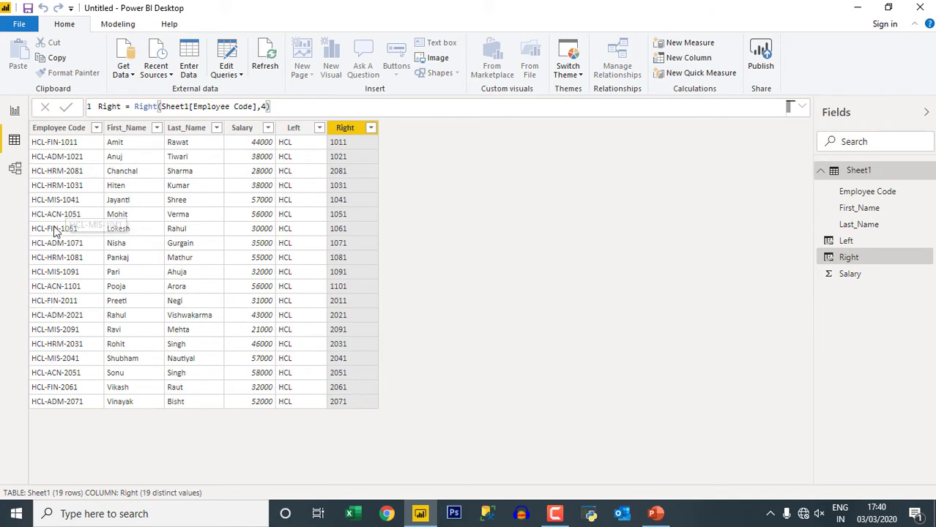
Create a MID column as MID(Sheet1[Employee Code],5,3), extracting codes like FIN, ADM, HRM
{"action": "left_click", "coordinate": [678, 58]}
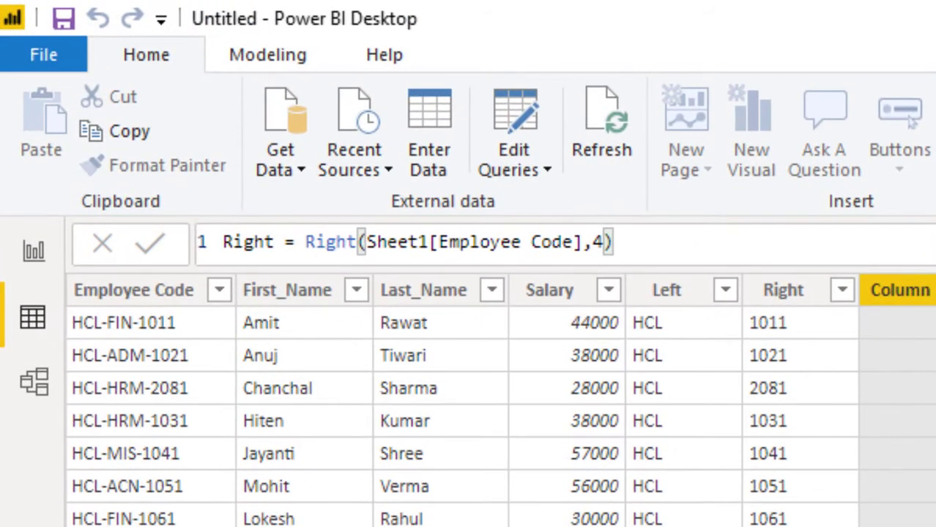
{"action": "type", "text": "MI"}
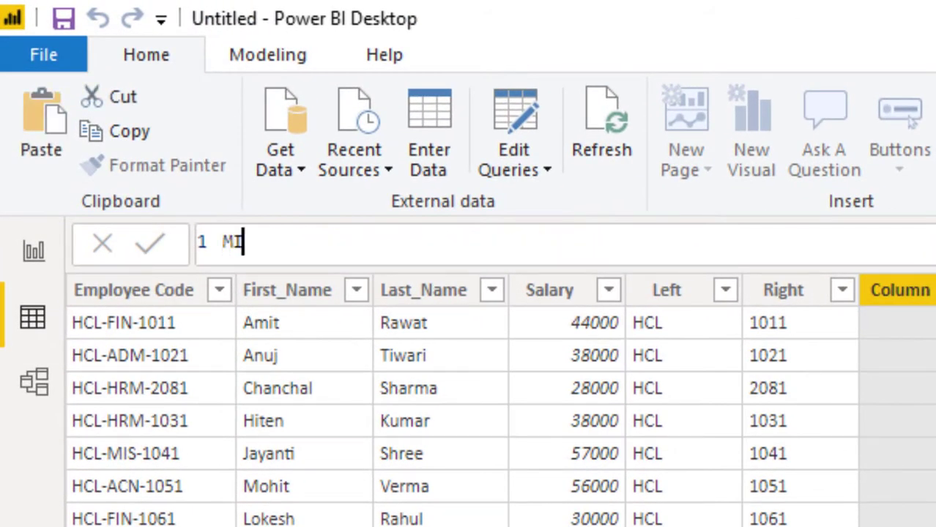
{"action": "type", "text": "D = MI"}
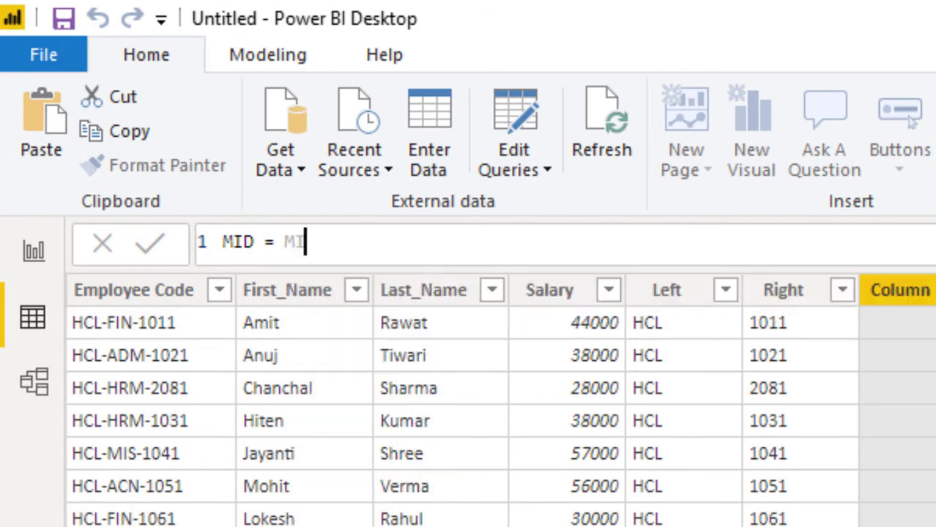
{"action": "type", "text": "D"}
{"action": "type", "text": "("}
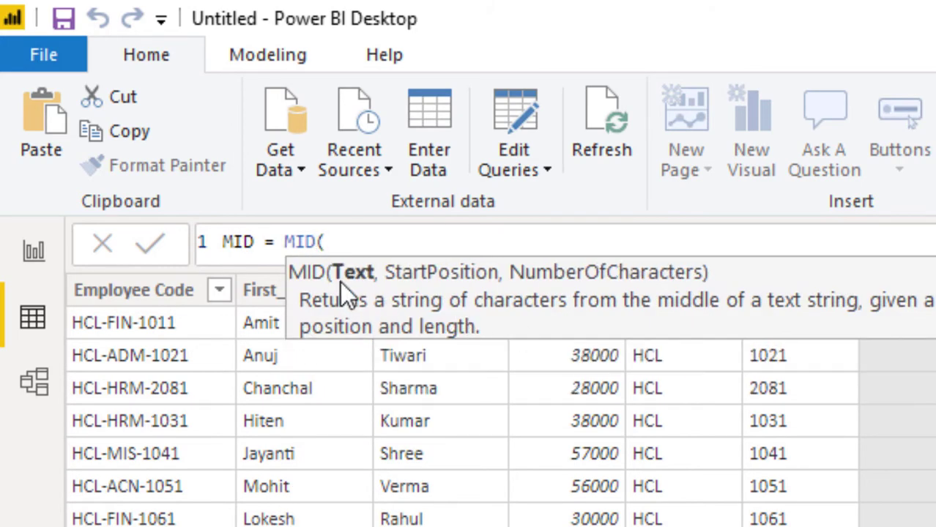
{"action": "type", "text": "Sheet1[Emp"}
{"action": "key", "text": "Tab"}
{"action": "type", "text": ","}
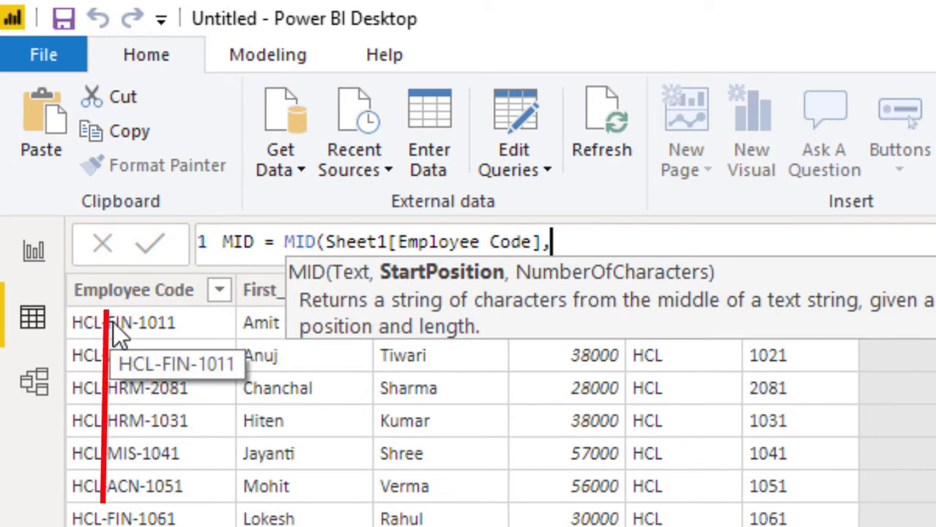
{"action": "type", "text": "5"}
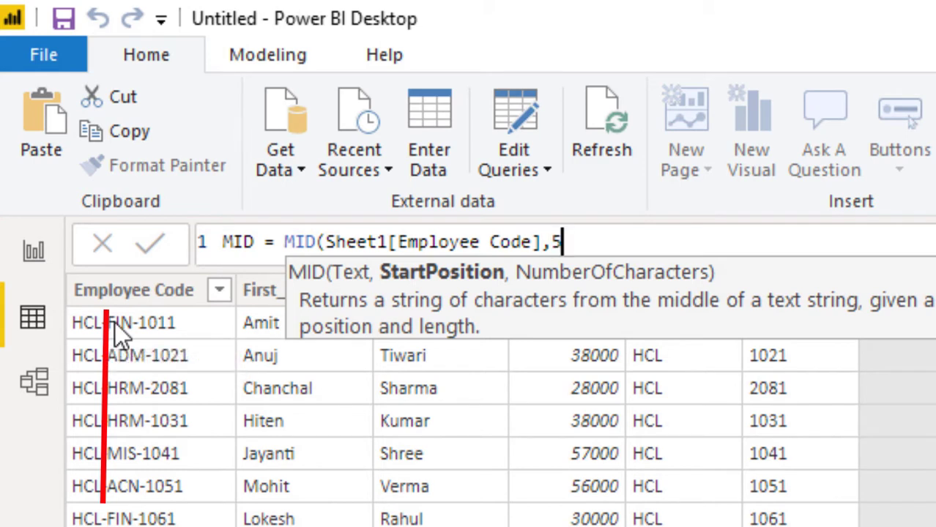
{"action": "type", "text": ","}
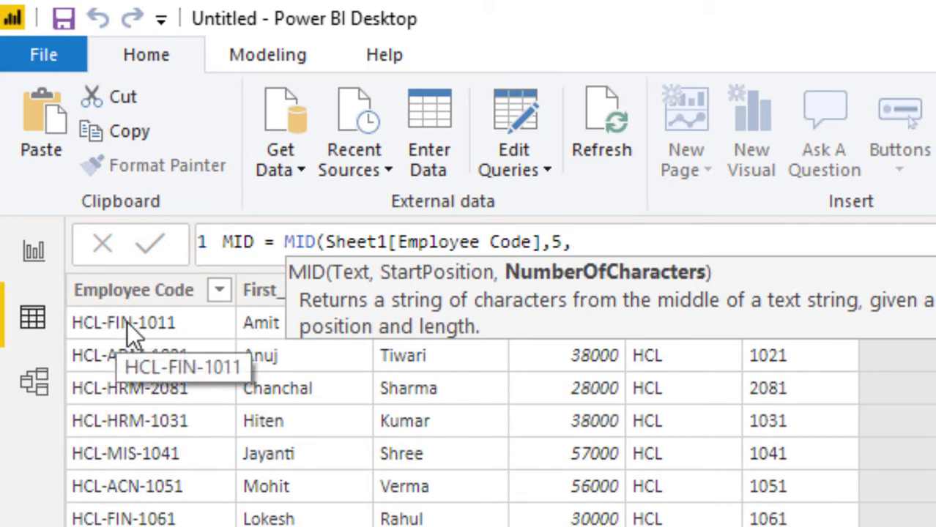
{"action": "type", "text": "3"}
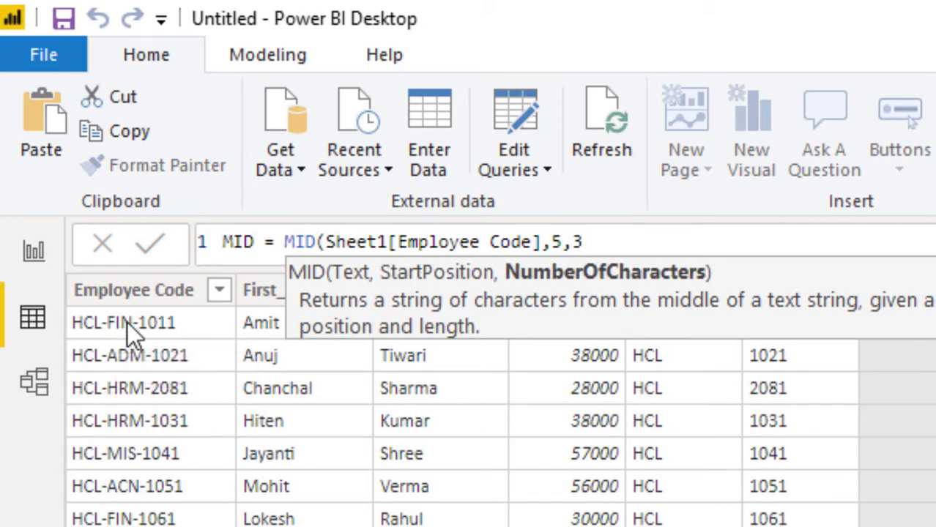
{"action": "type", "text": ")"}
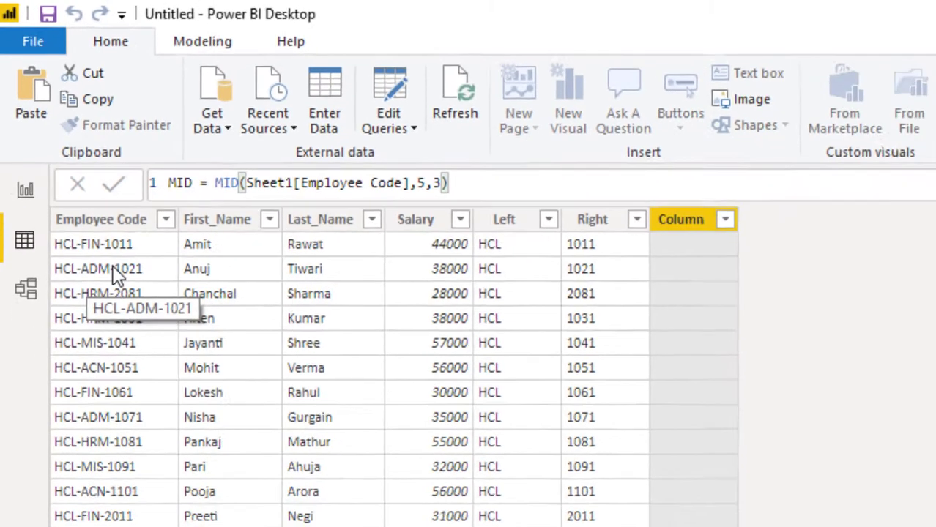
{"action": "key", "text": "Return"}
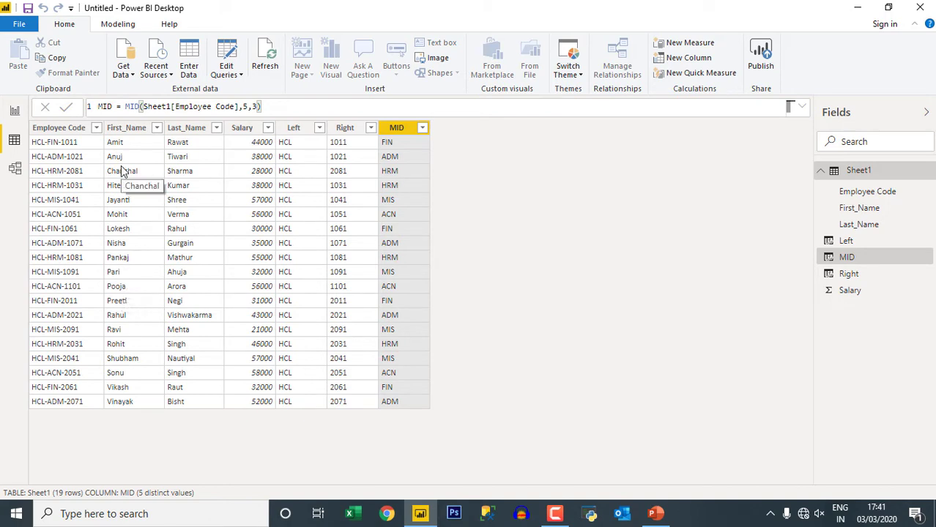
Create an Upper column as UPPER(Sheet1[First_Name]), showing names like AMIT and ANUJ
{"action": "left_click", "coordinate": [688, 59]}
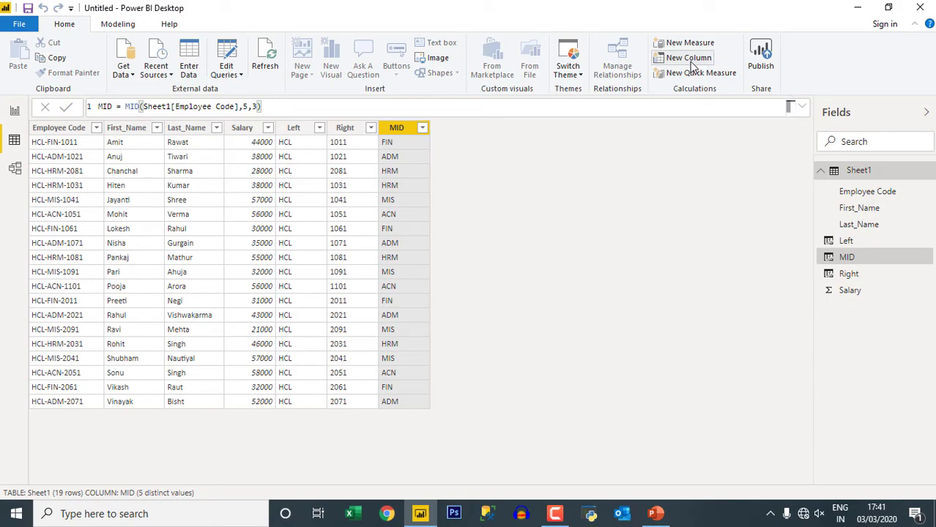
{"action": "type", "text": "U"}
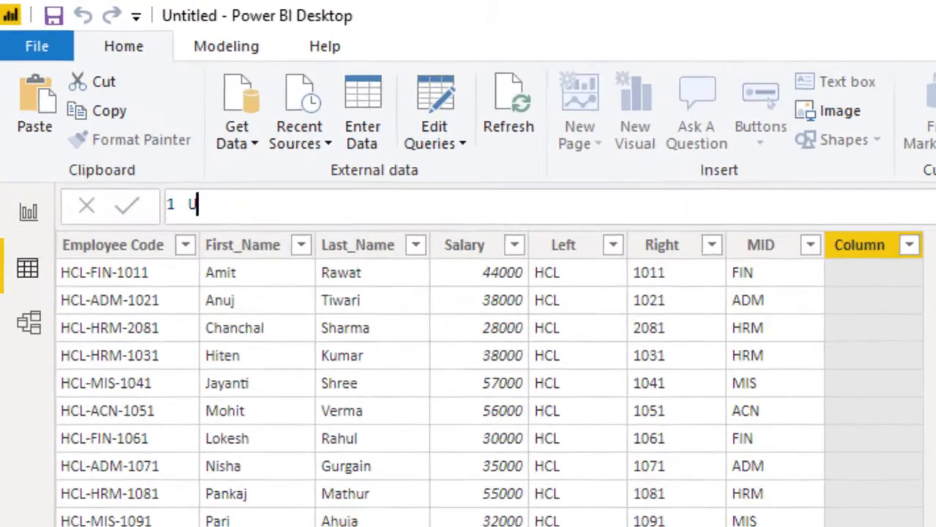
{"action": "type", "text": "pper "}
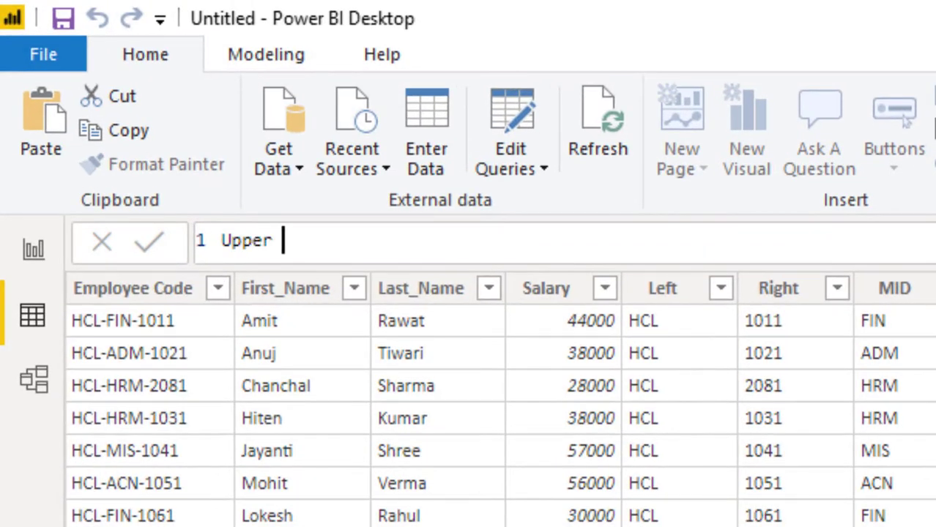
{"action": "type", "text": "= Upper"}
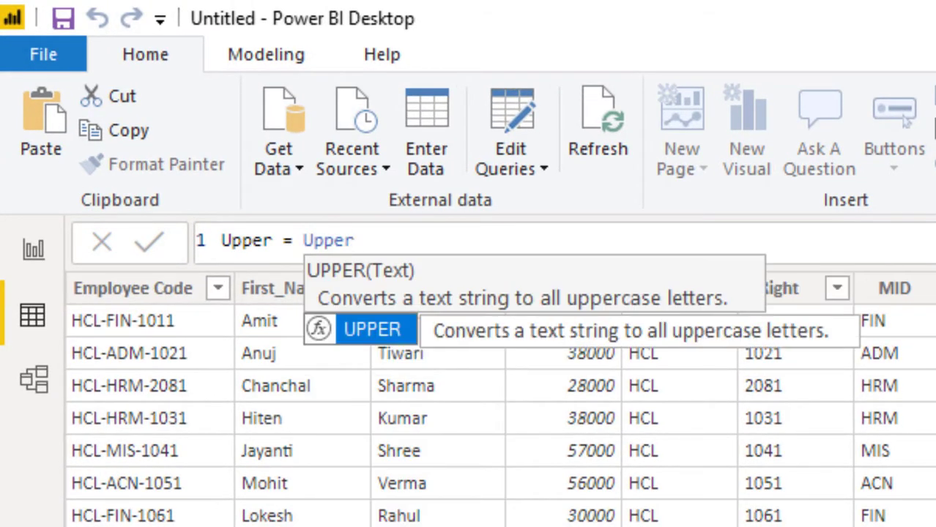
{"action": "key", "text": "Tab"}
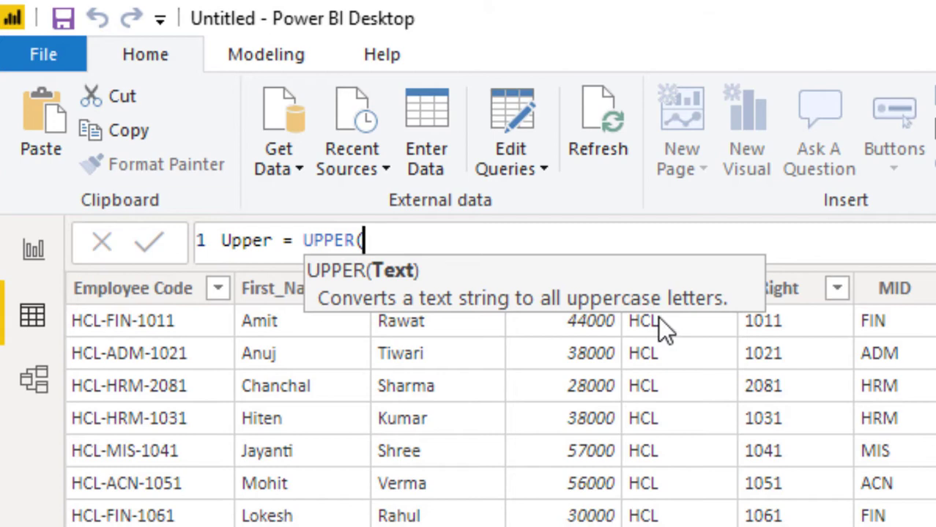
{"action": "type", "text": "first"}
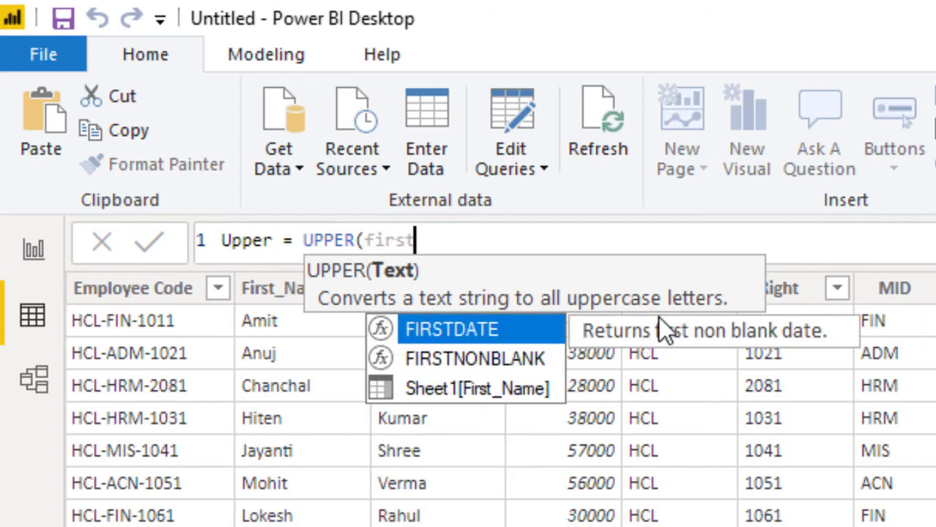
{"action": "key", "text": "Down"}
{"action": "key", "text": "Down"}
{"action": "key", "text": "Tab"}
{"action": "type", "text": ")"}
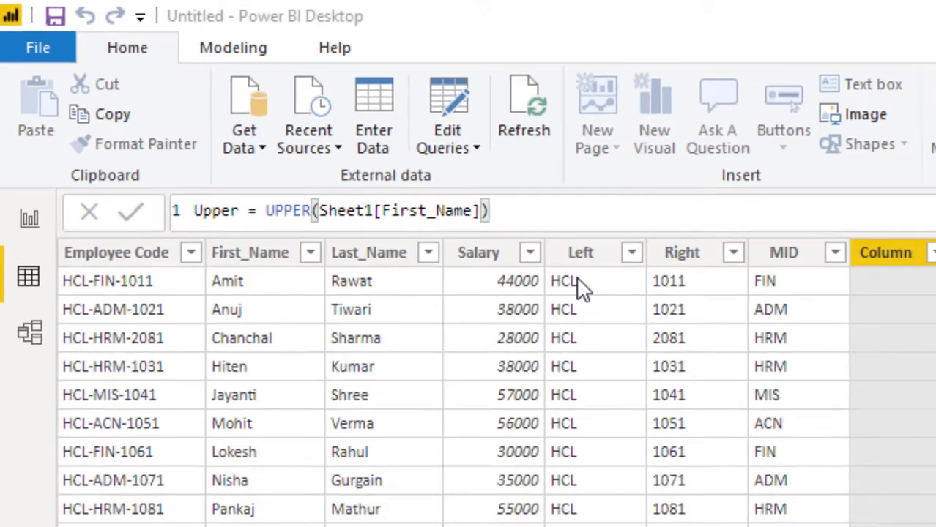
{"action": "key", "text": "Return"}
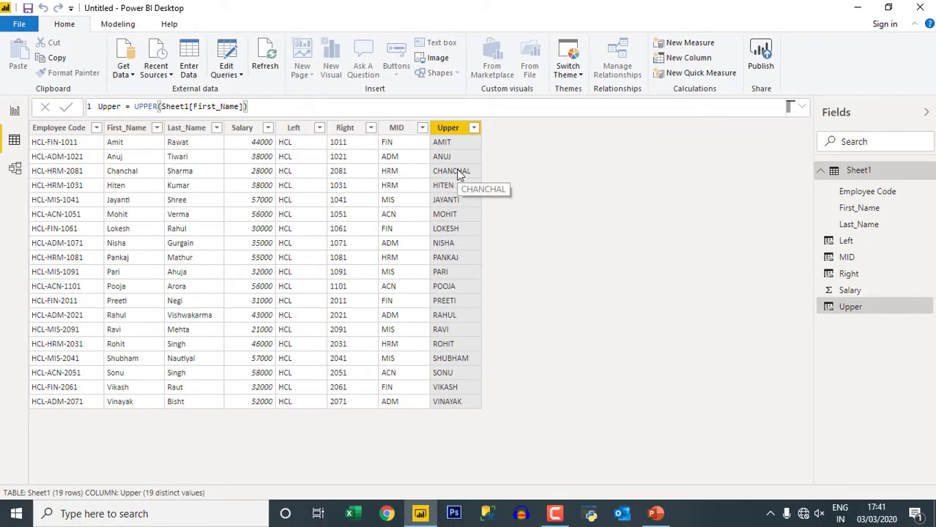
Create a Lower column as LOWER(Sheet1[First_Name]), showing names like amit and anuj
{"action": "left_click", "coordinate": [686, 63]}
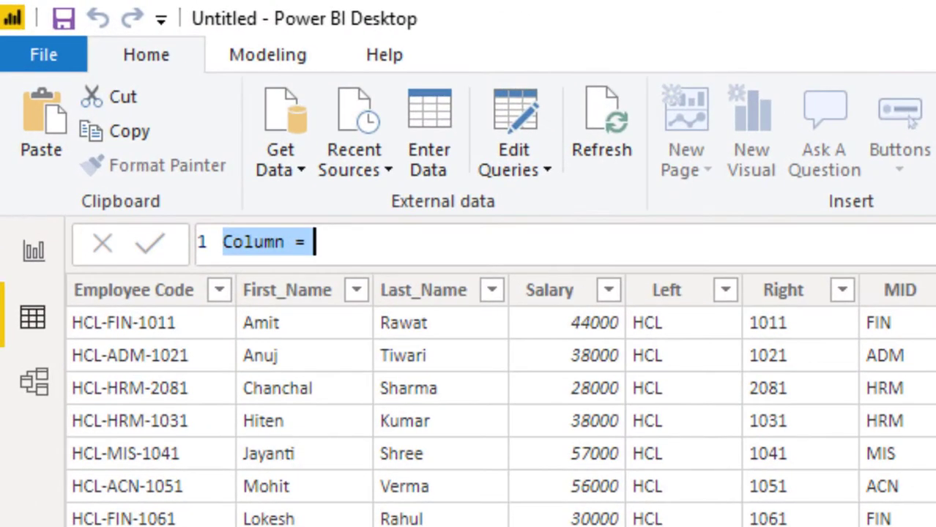
{"action": "type", "text": "Lower "}
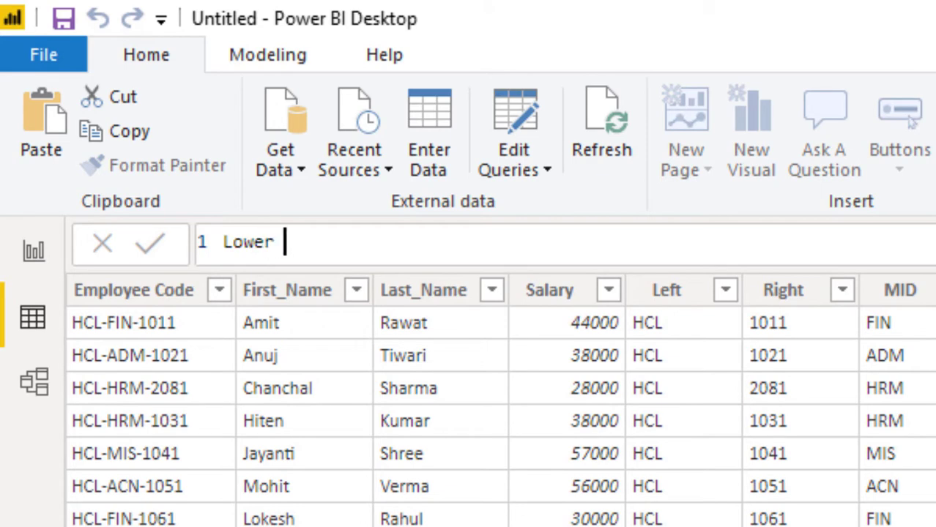
{"action": "type", "text": "= Lower"}
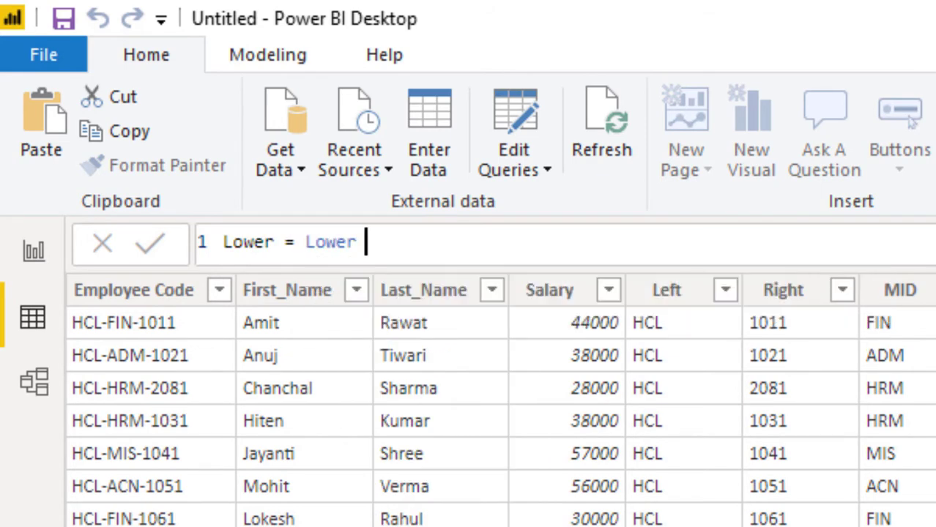
{"action": "type", "text": " ("}
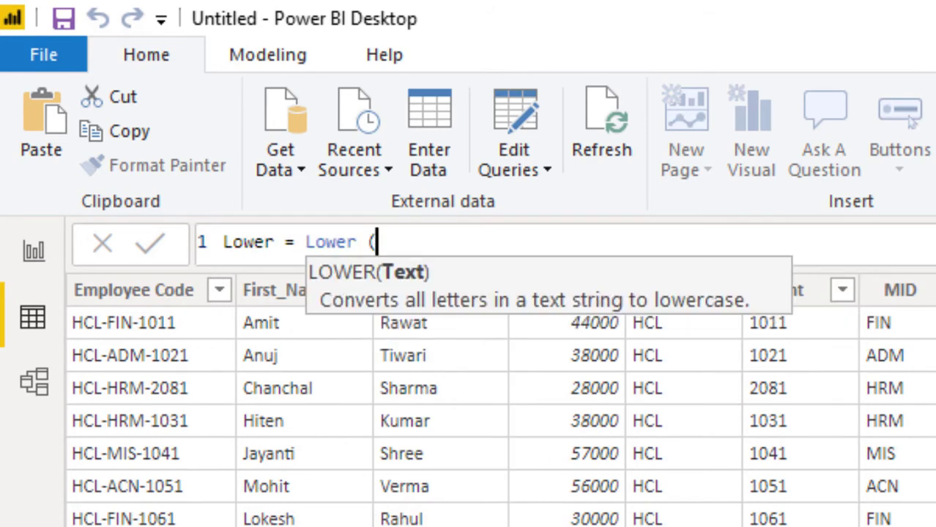
{"action": "type", "text": "first"}
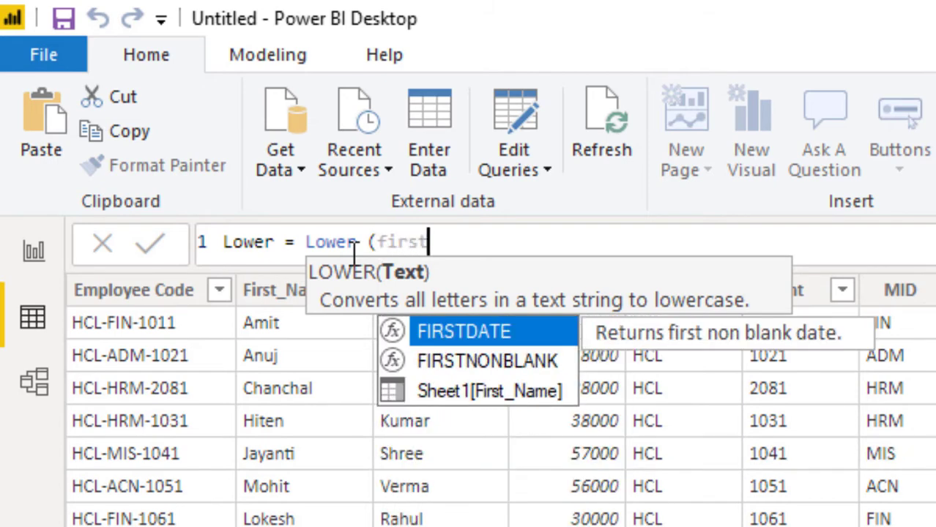
{"action": "key", "text": "Down"}
{"action": "key", "text": "Down"}
{"action": "key", "text": "Tab"}
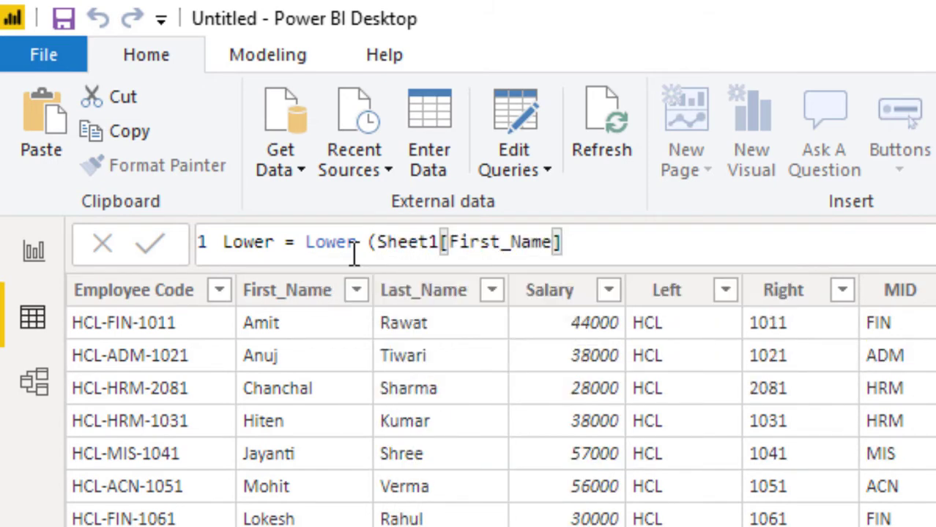
{"action": "type", "text": ")"}
{"action": "key", "text": "Return"}
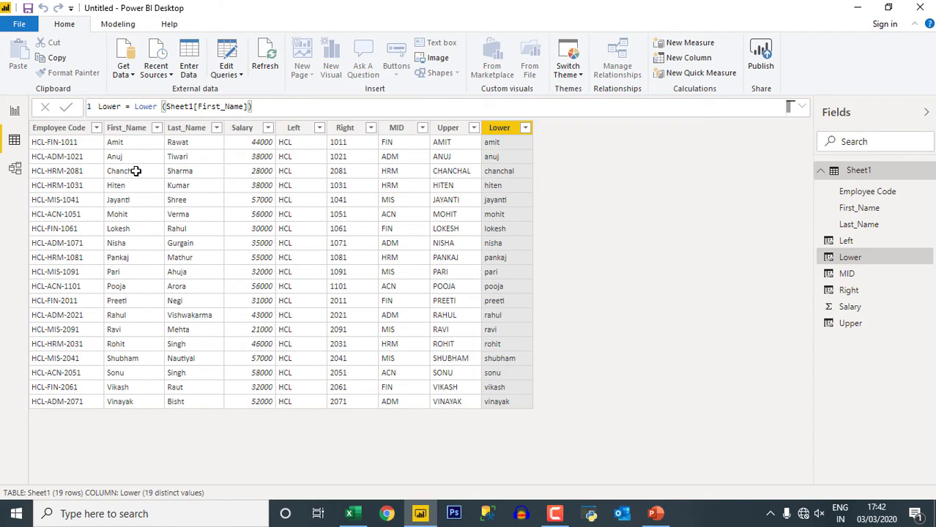
Start a concat column as CONCATENATE with Sheet1[First_Name] as the first argument
{"action": "left_click", "coordinate": [674, 63]}
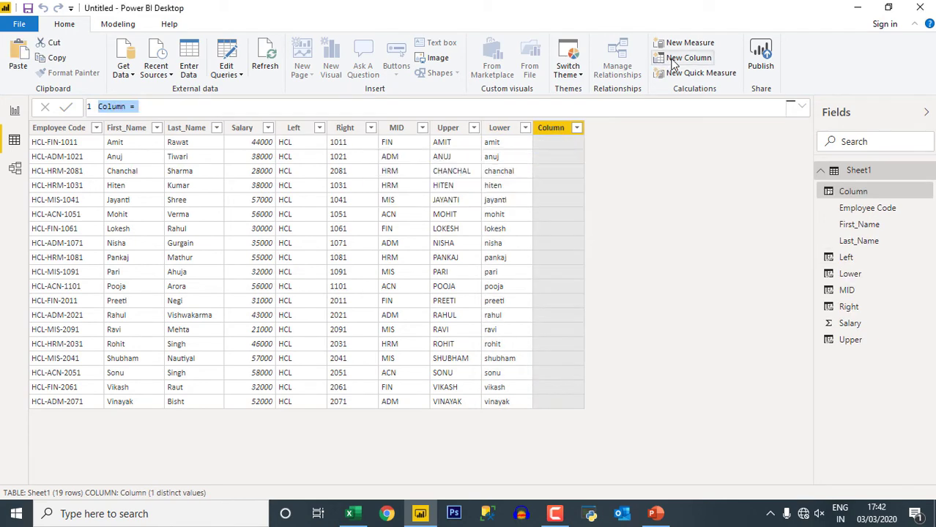
{"action": "type", "text": "conca"}
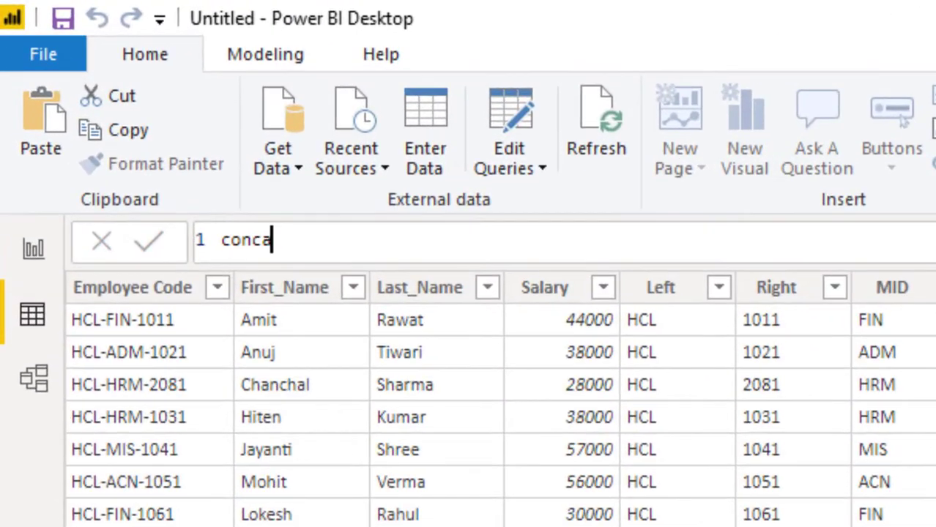
{"action": "type", "text": "t = Co"}
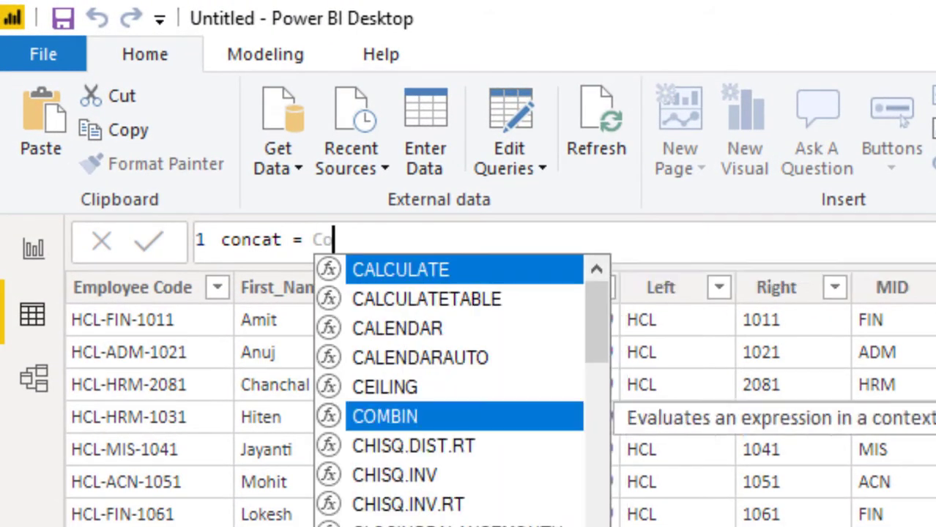
{"action": "type", "text": "nca"}
{"action": "key", "text": "Tab"}
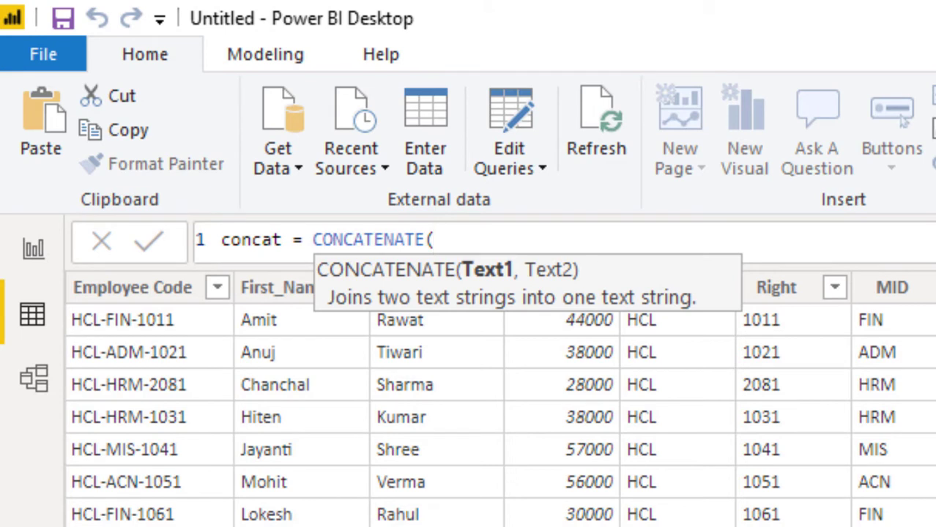
{"action": "type", "text": "Firs"}
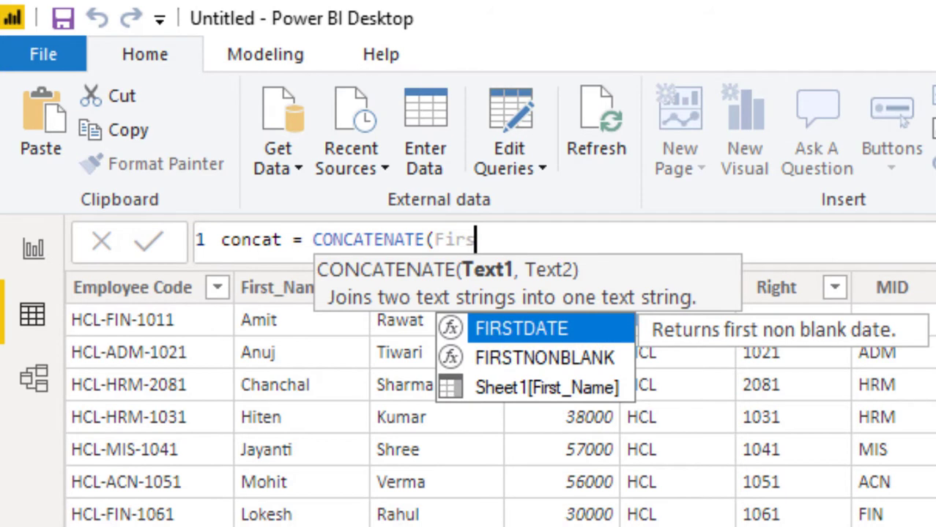
{"action": "key", "text": "Down"}
{"action": "key", "text": "Down"}
{"action": "type", "text": ","}
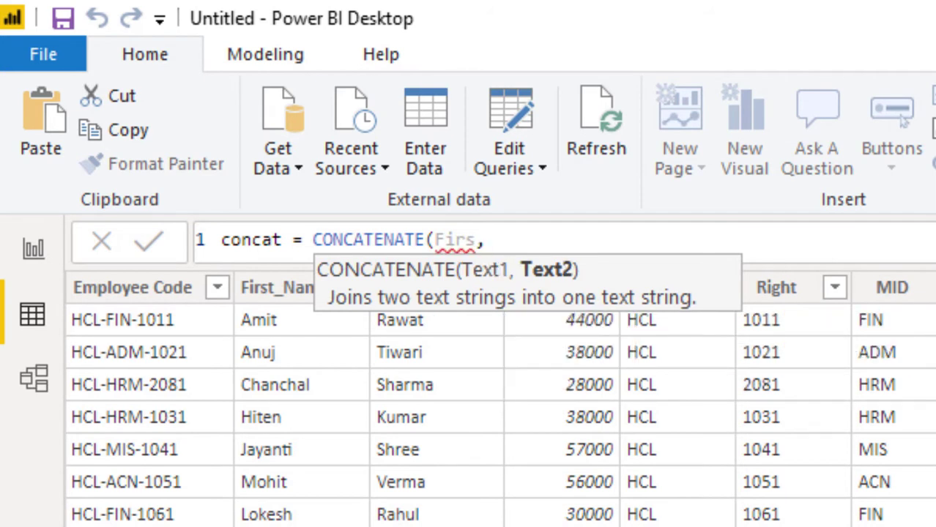
{"action": "key", "text": "BackSpace"}
{"action": "key", "text": "BackSpace"}
{"action": "key", "text": "Down"}
{"action": "key", "text": "Down"}
{"action": "key", "text": "Tab"}
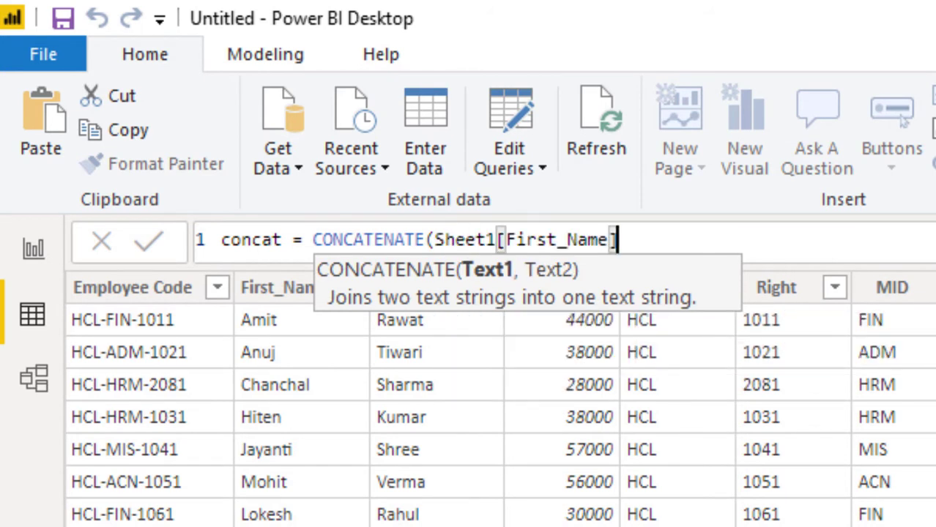
{"action": "type", "text": ","}
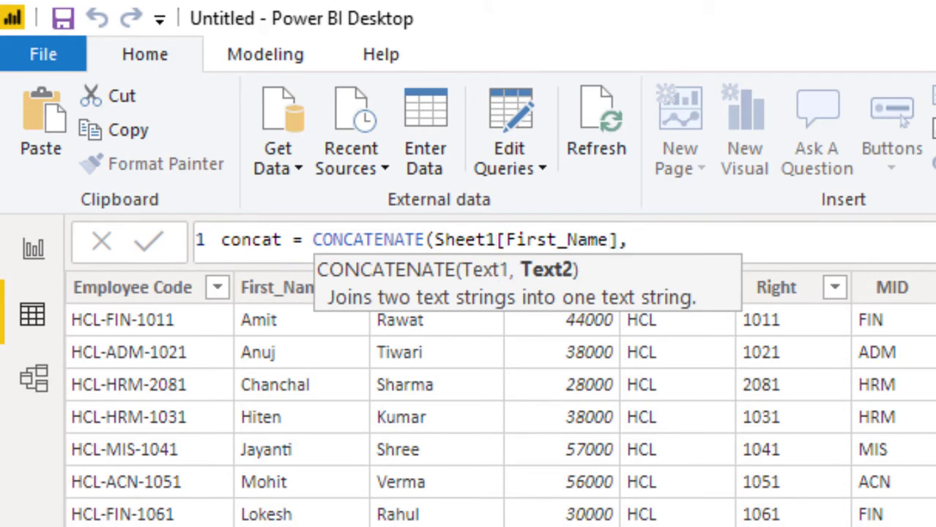
{"action": "type", "text": "LAs"}
{"action": "key", "text": "Down"}
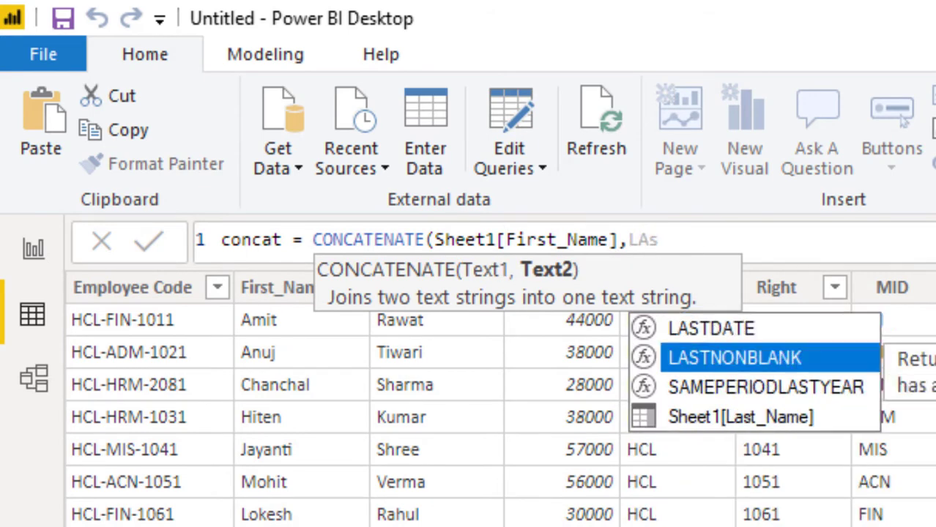
{"action": "key", "text": "Down"}
{"action": "key", "text": "Down"}
{"action": "key", "text": "Tab"}
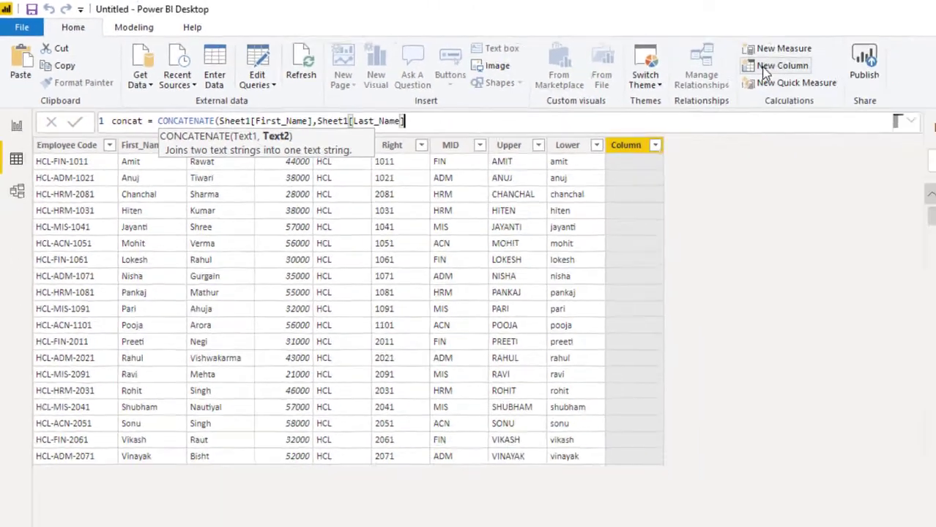
{"action": "type", "text": ")"}
{"action": "key", "text": "Return"}
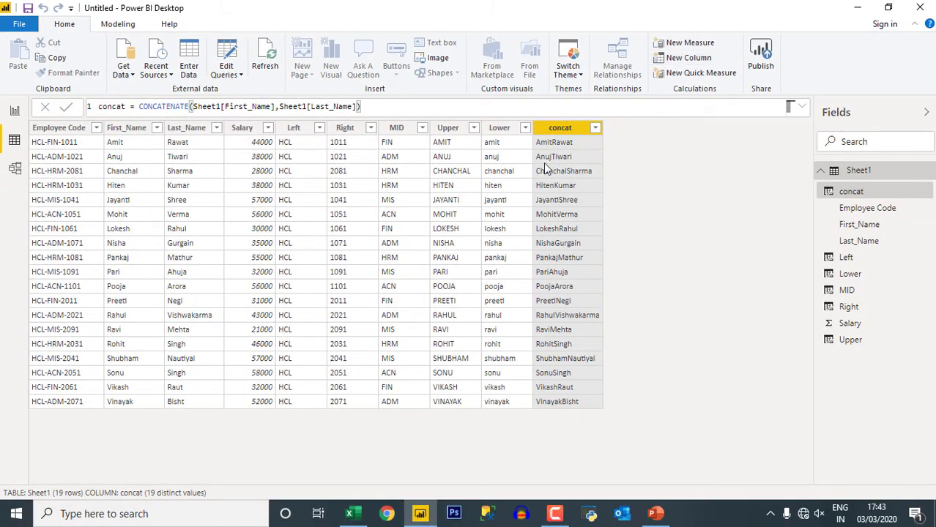
Replace the Last_Name argument with " ", making concat CONCATENATE(Sheet1[First_Name]," ")
{"action": "left_click", "coordinate": [282, 109]}
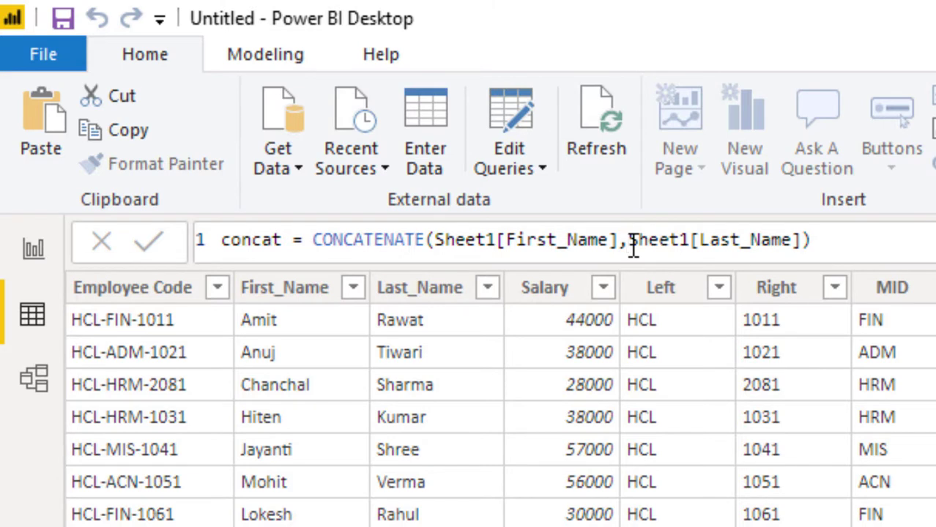
{"action": "key", "text": "shift+End"}
{"action": "key", "text": "Delete"}
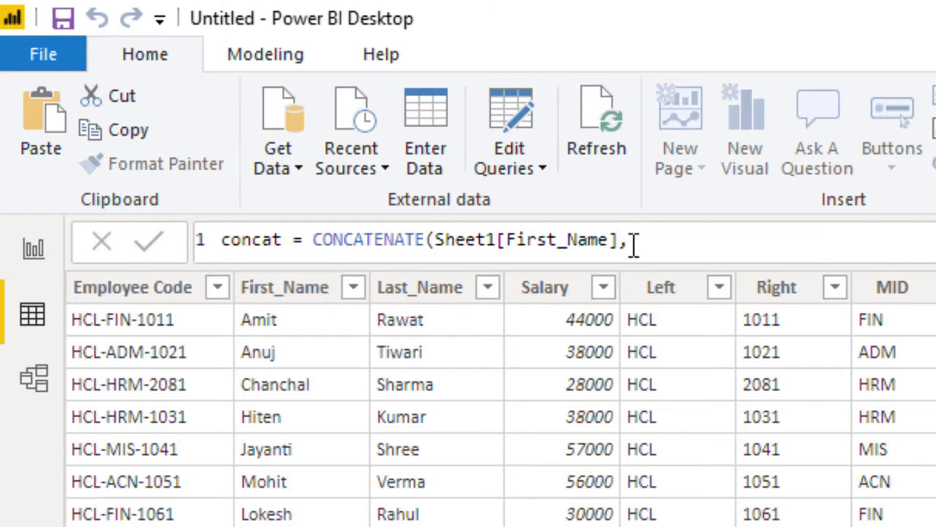
{"action": "type", "text": "\"    "}
{"action": "type", "text": "\")"}
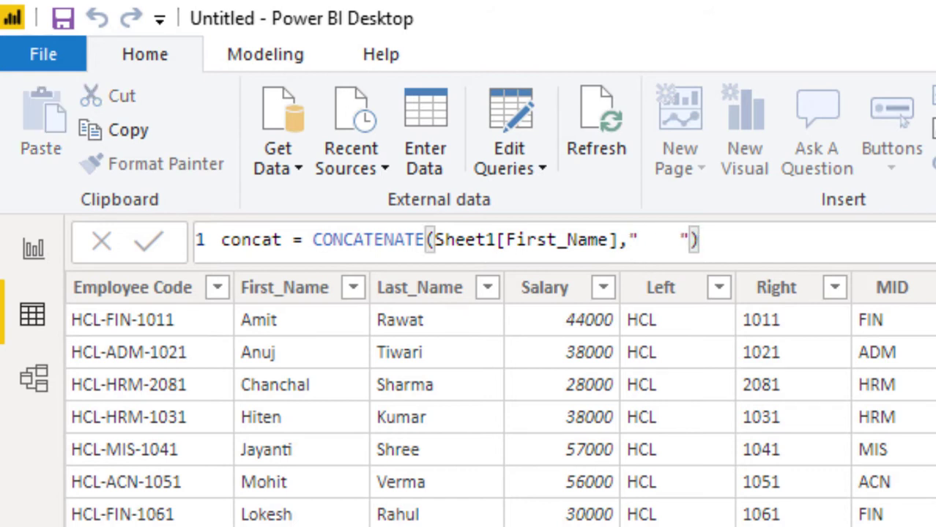
{"action": "key", "text": "Return"}
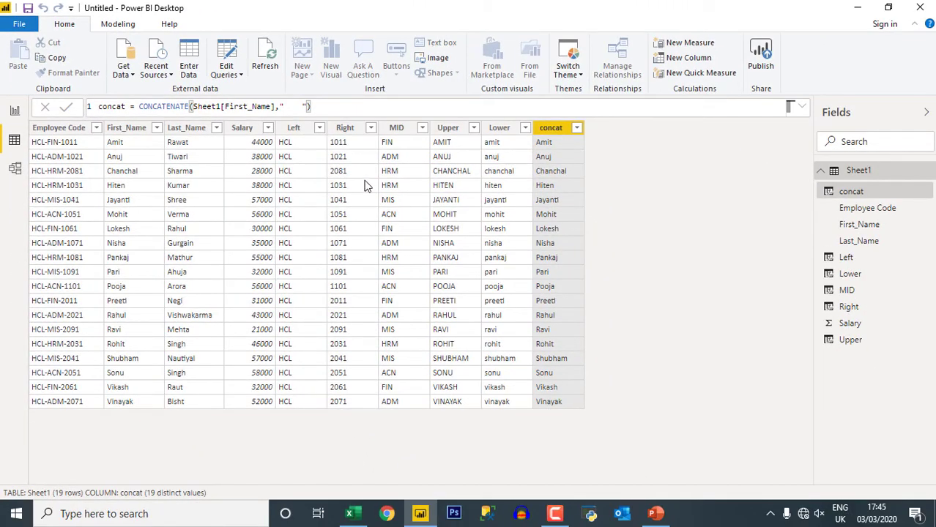
Create a Len column as Len(Sheet1[concat]), counting padded characters, e.g. 8 for Amit
{"action": "left_click", "coordinate": [688, 58]}
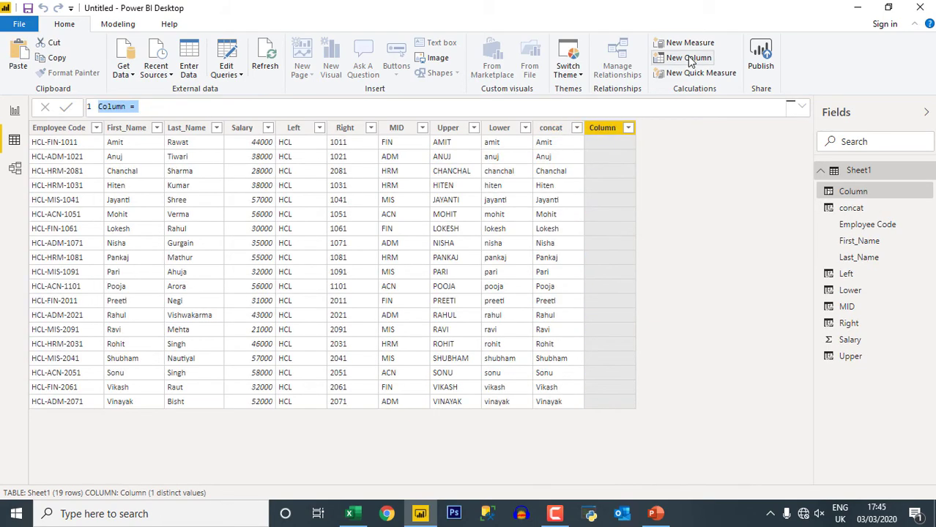
{"action": "type", "text": "Len"}
{"action": "type", "text": " ="}
{"action": "type", "text": " Len"}
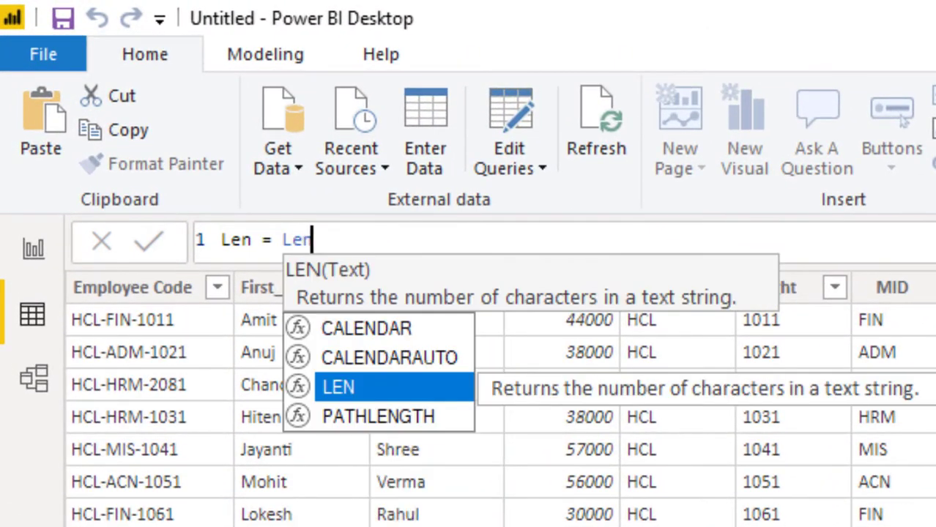
{"action": "type", "text": "("}
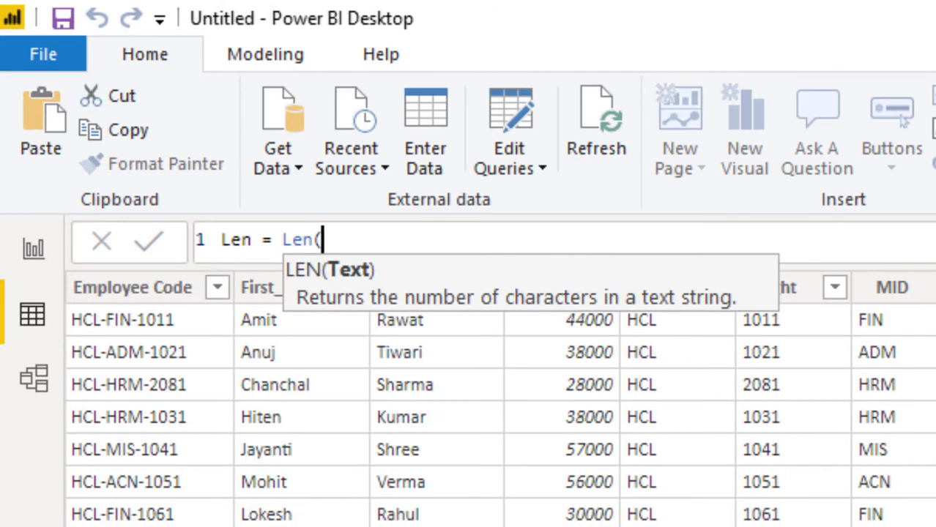
{"action": "type", "text": "Co"}
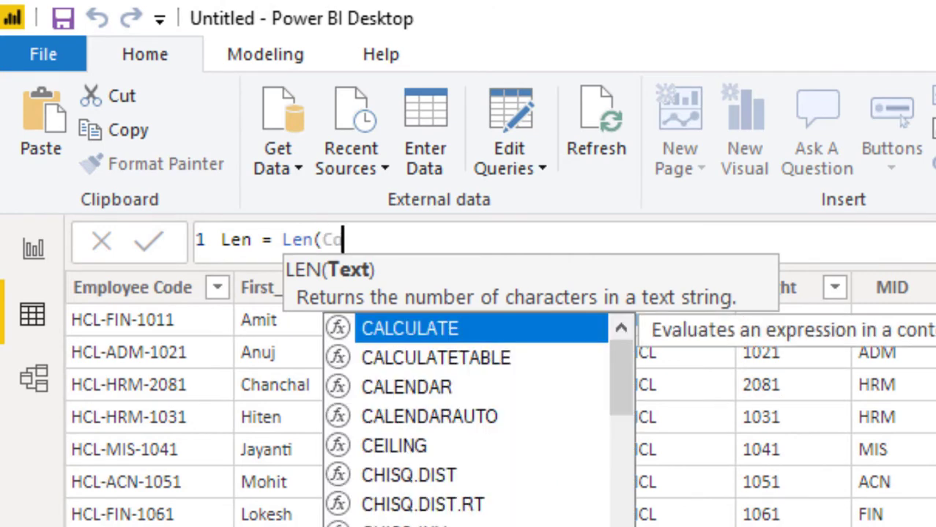
{"action": "type", "text": "nca"}
{"action": "left_click", "coordinate": [418, 388]}
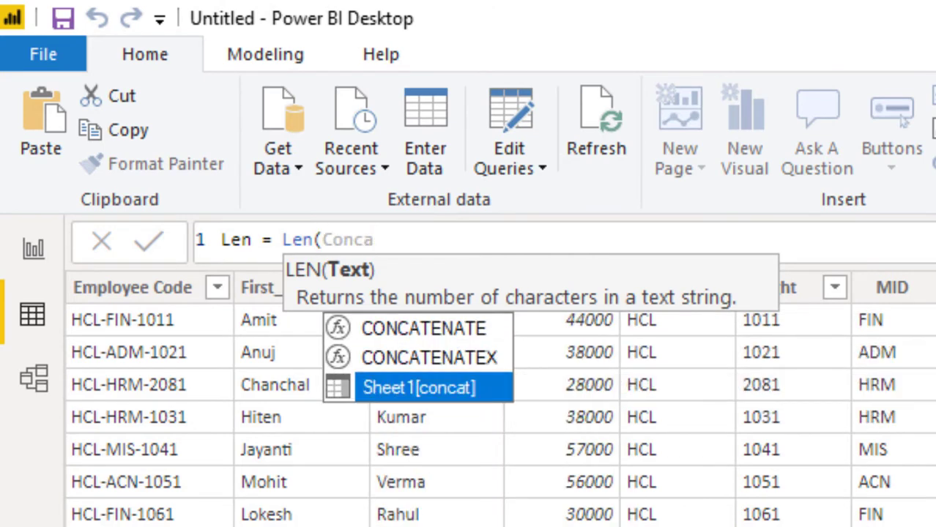
{"action": "key", "text": "Tab"}
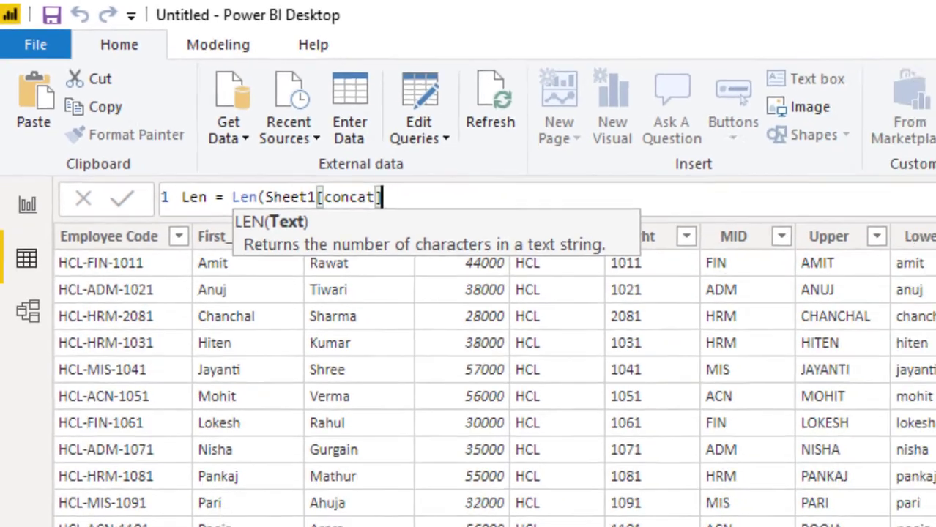
{"action": "type", "text": ")"}
{"action": "key", "text": "Return"}
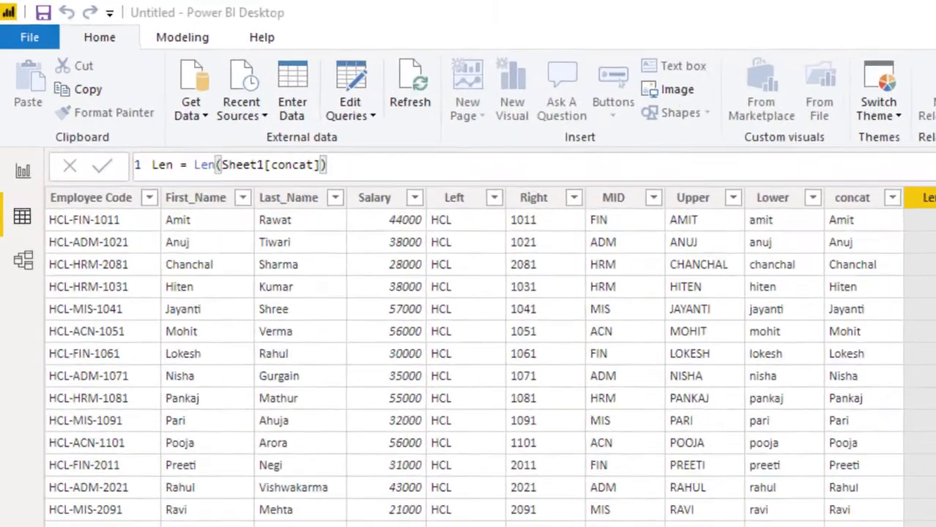
Create a Trim column as Trim(Sheet1[concat]), showing first names without padding spaces
{"action": "left_click", "coordinate": [686, 59]}
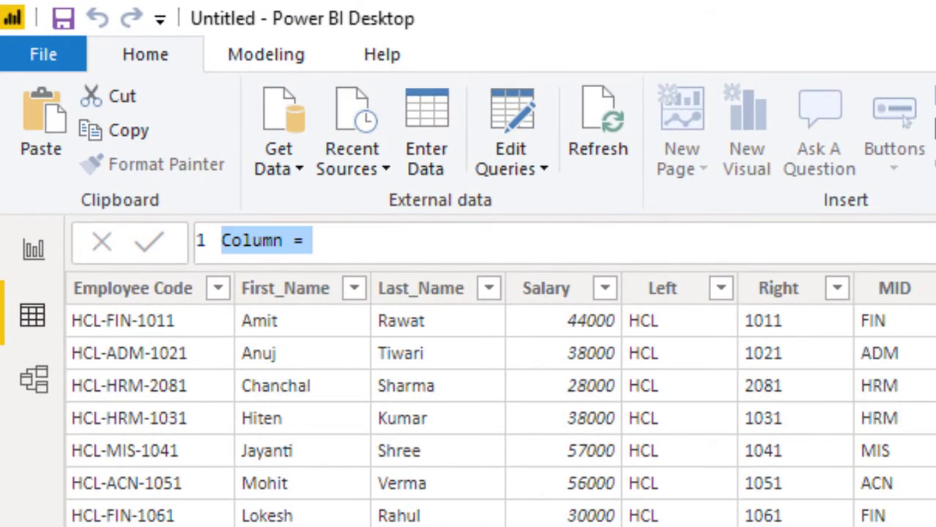
{"action": "type", "text": "Trim = Tri"}
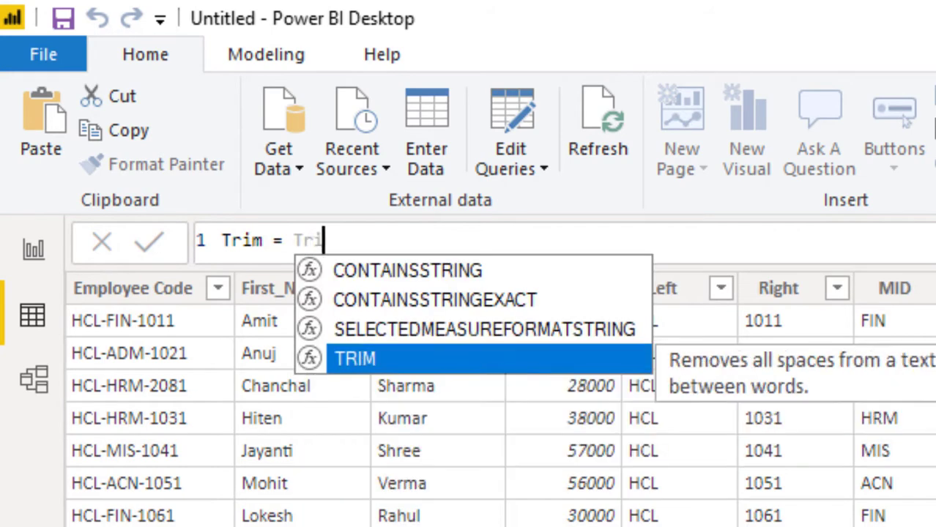
{"action": "type", "text": "m"}
{"action": "type", "text": "("}
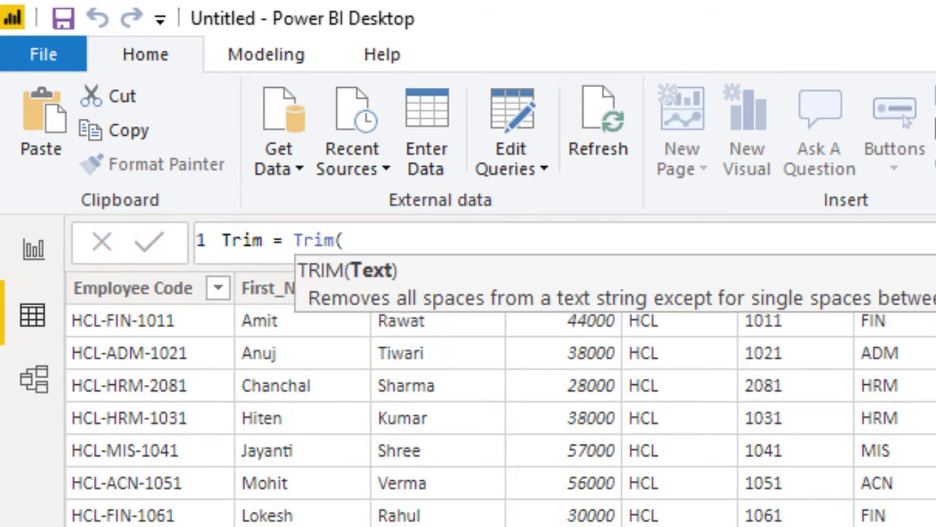
{"action": "type", "text": "Sheet1[conca"}
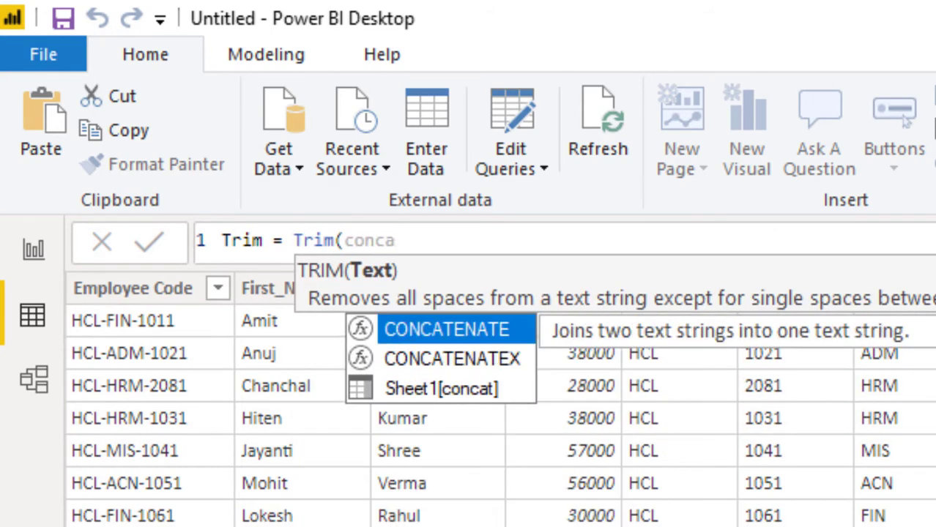
{"action": "key", "text": "Down"}
{"action": "key", "text": "Down"}
{"action": "key", "text": "Tab"}
{"action": "type", "text": ")"}
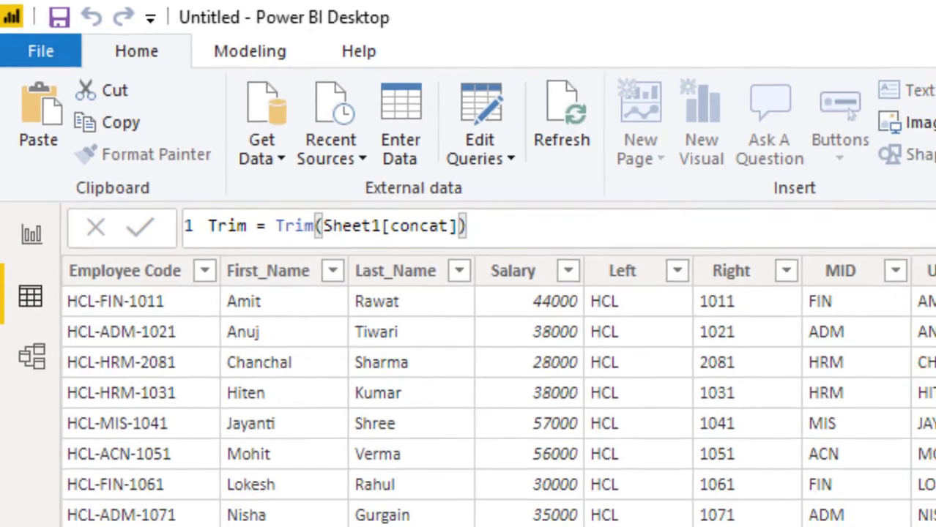
{"action": "key", "text": "Return"}
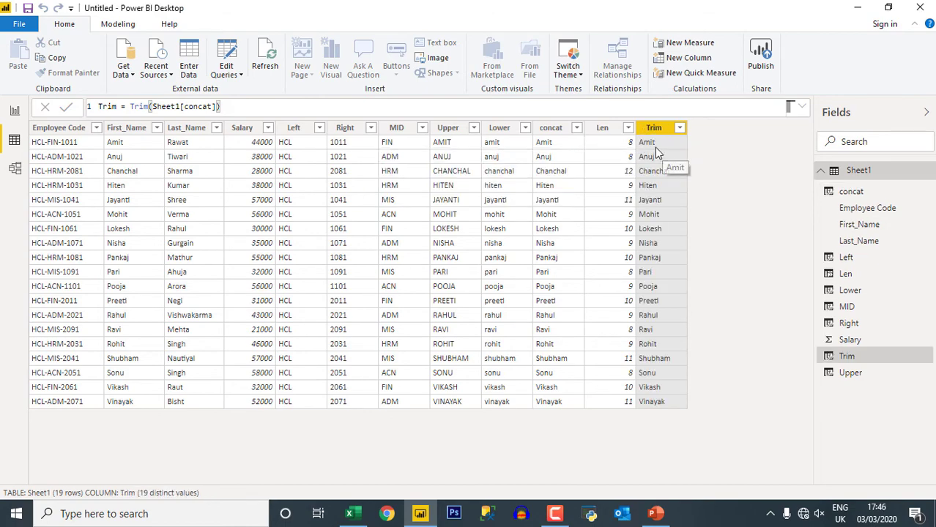
{"action": "left_click", "coordinate": [610, 129]}
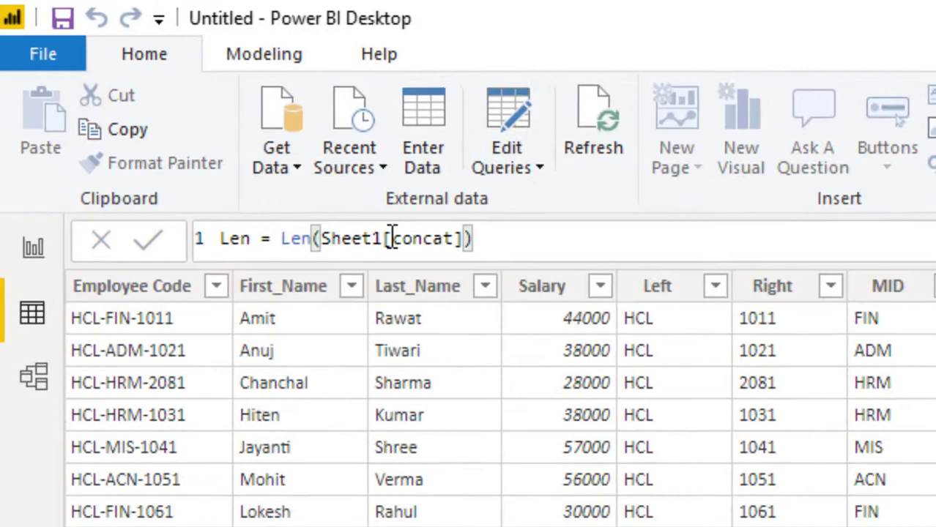
Redefine the Len column as LEN(Sheet1[Trim]), giving 4 for Amit and 8 for Chanchal
{"action": "left_click_drag", "start_coordinate": [173, 106], "coordinate": [280, 112]}
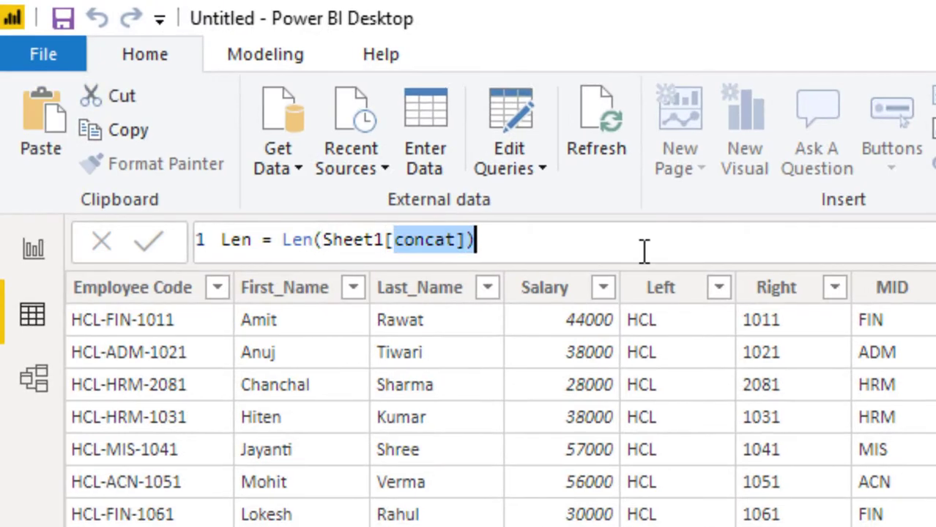
{"action": "key", "text": "BackSpace"}
{"action": "key", "text": "BackSpace"}
{"action": "key", "text": "BackSpace"}
{"action": "type", "text": "trim"}
{"action": "key", "text": "Down"}
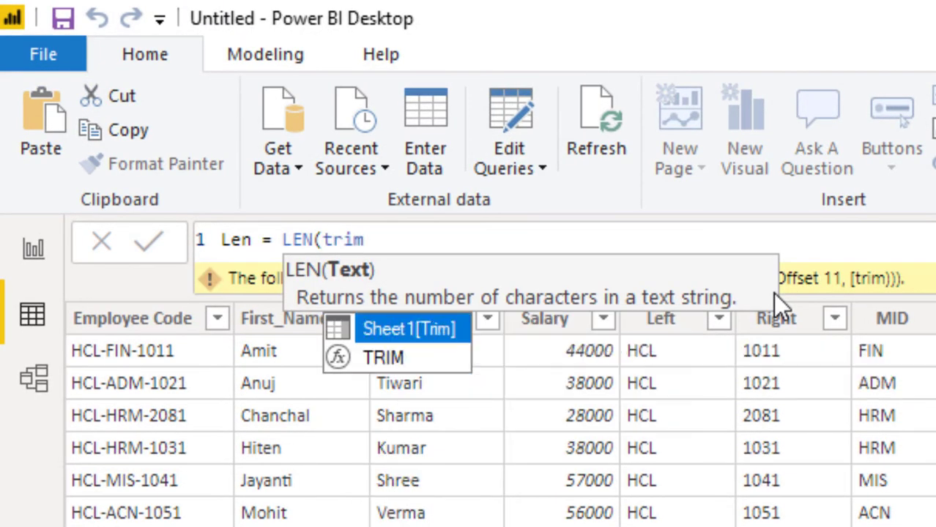
{"action": "key", "text": "Tab"}
{"action": "type", "text": ")"}
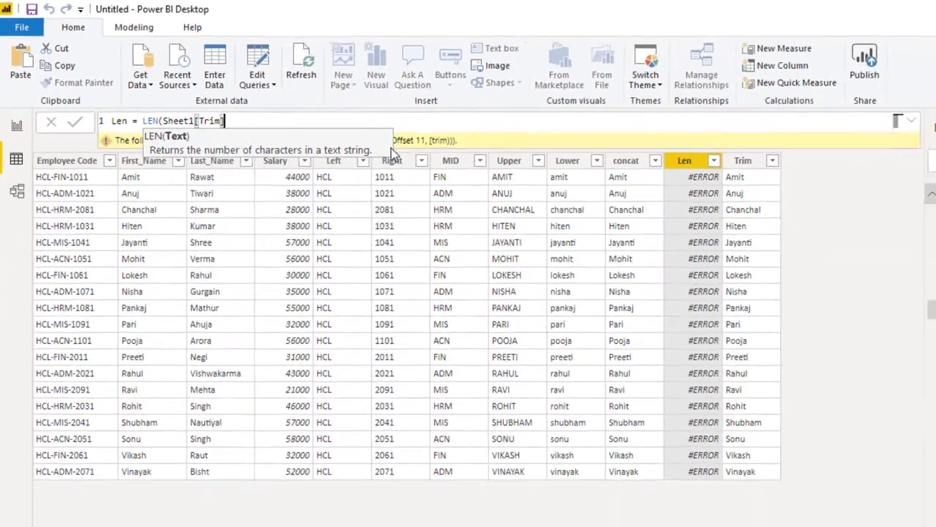
{"action": "key", "text": "Return"}
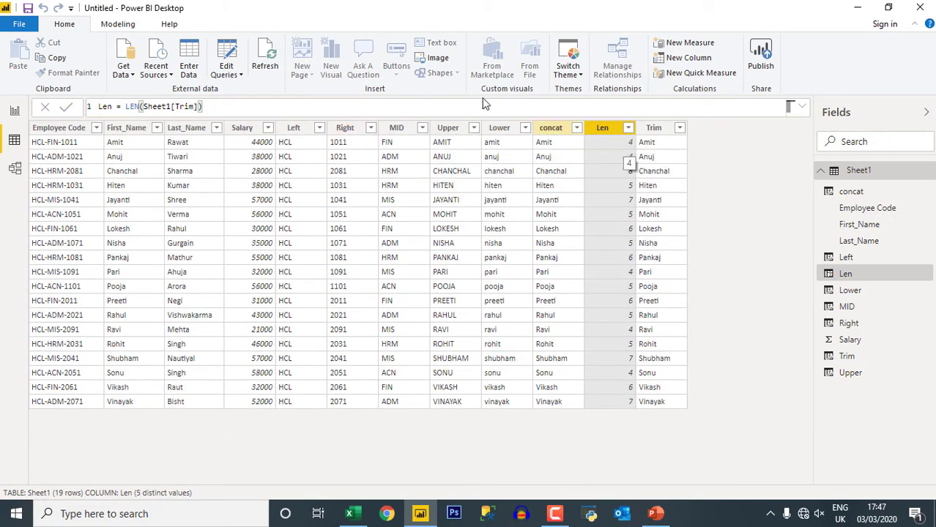
{"action": "left_click", "coordinate": [430, 111]}
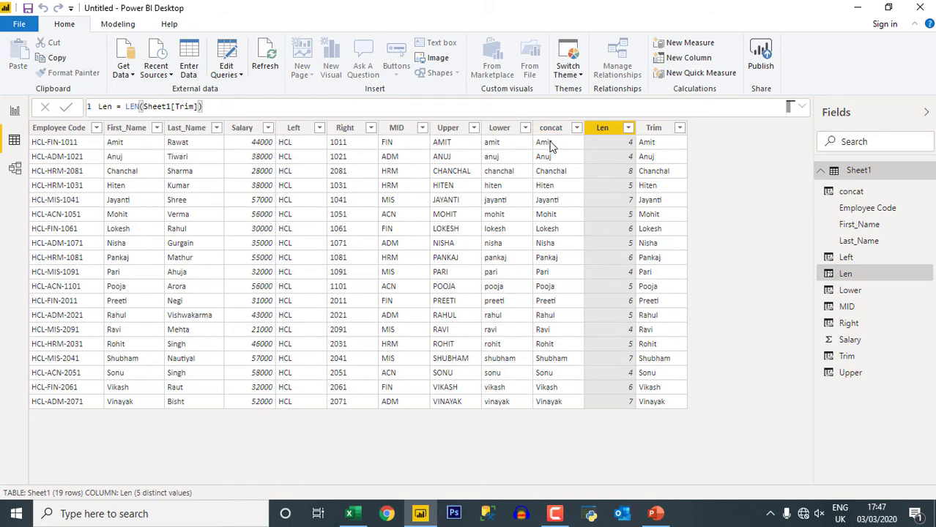
Review the concat and Trim column formulas, then begin a new calculated column in Sheet1
{"action": "left_click", "coordinate": [551, 147]}
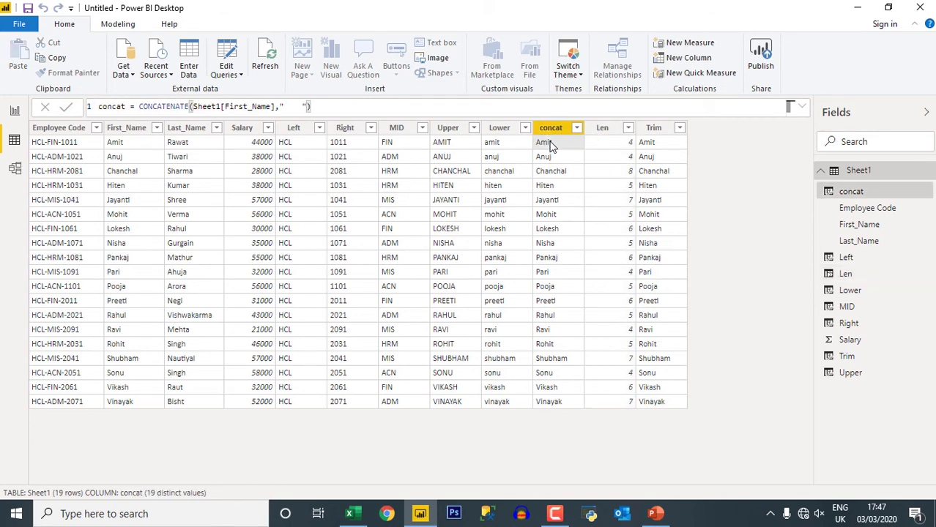
{"action": "left_click", "coordinate": [649, 144]}
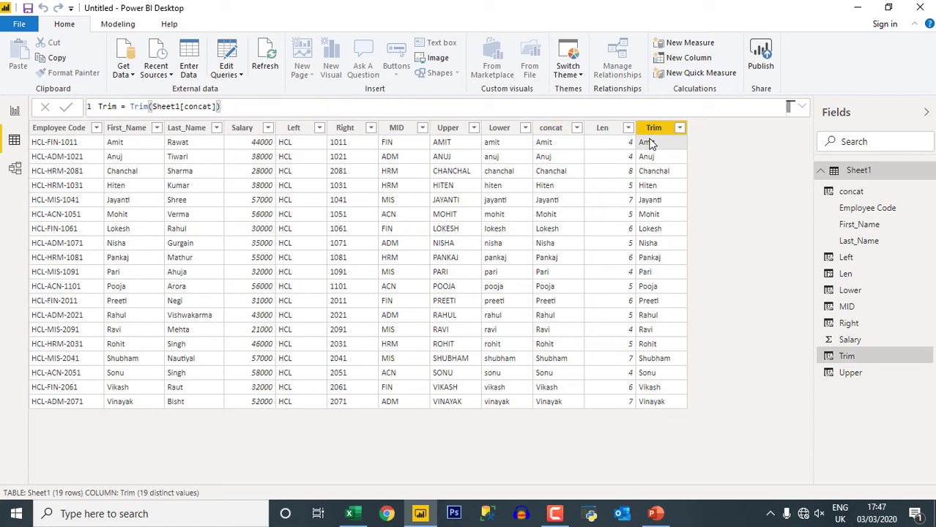
{"action": "left_click", "coordinate": [686, 59]}
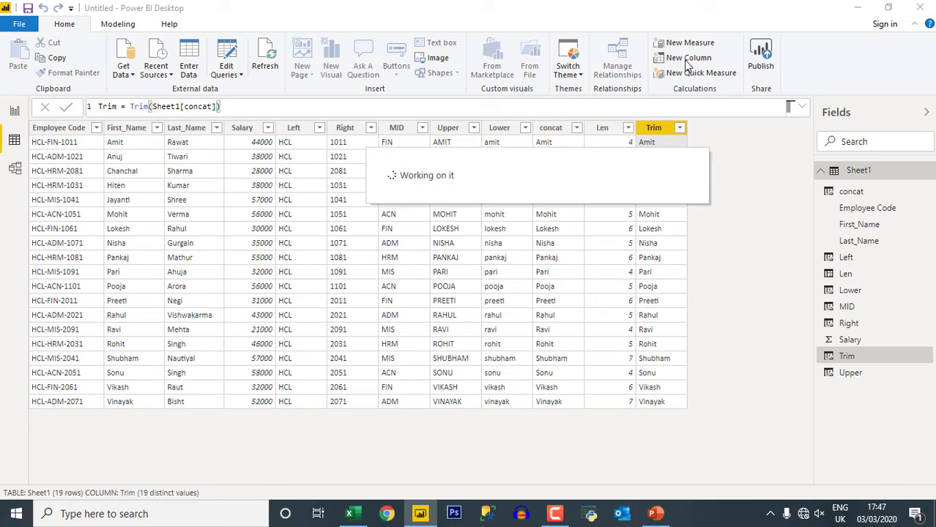
Create the column Exact = Exact(Sheet1[concat],Sheet1[Trim]), returning False on every row
{"action": "type", "text": "Exac"}
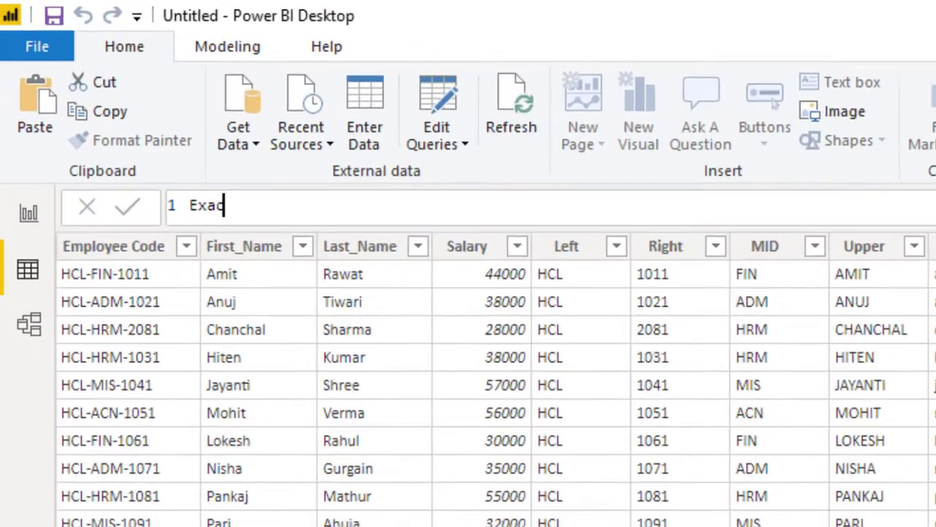
{"action": "type", "text": "t "}
{"action": "type", "text": "= Exac"}
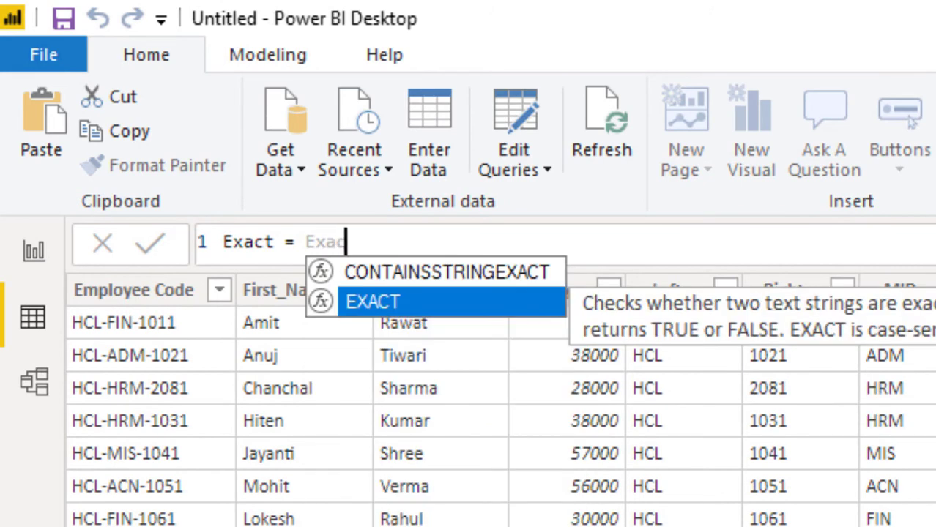
{"action": "type", "text": "t("}
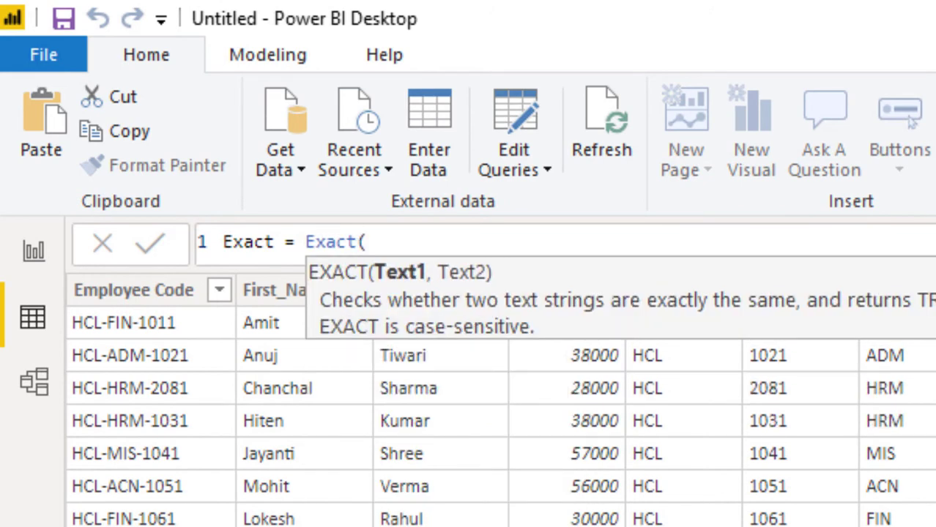
{"action": "type", "text": "conc"}
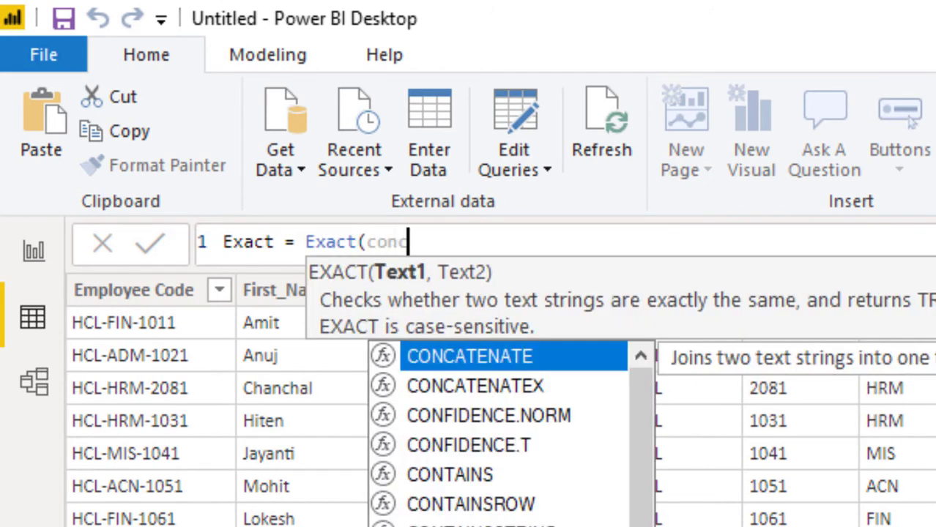
{"action": "type", "text": "a"}
{"action": "key", "text": "Down"}
{"action": "key", "text": "Down"}
{"action": "key", "text": "Tab"}
{"action": "type", "text": ","}
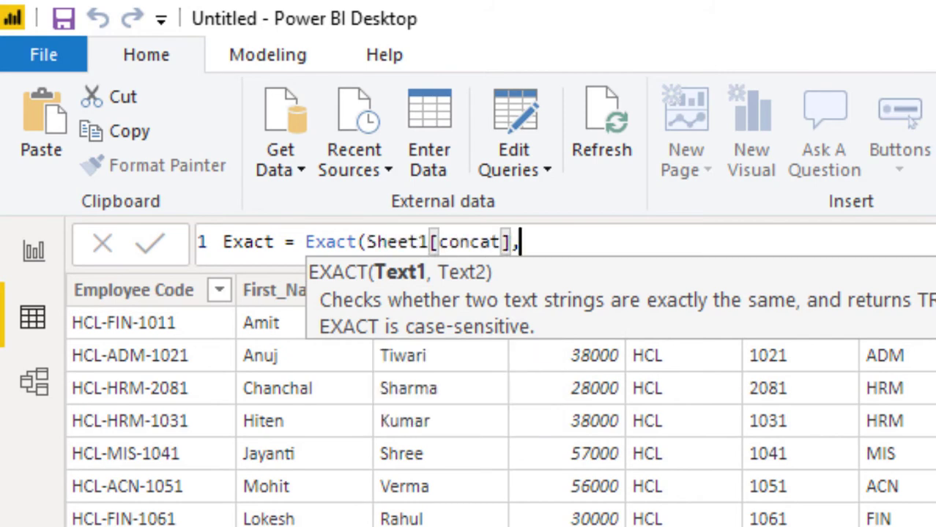
{"action": "type", "text": "t"}
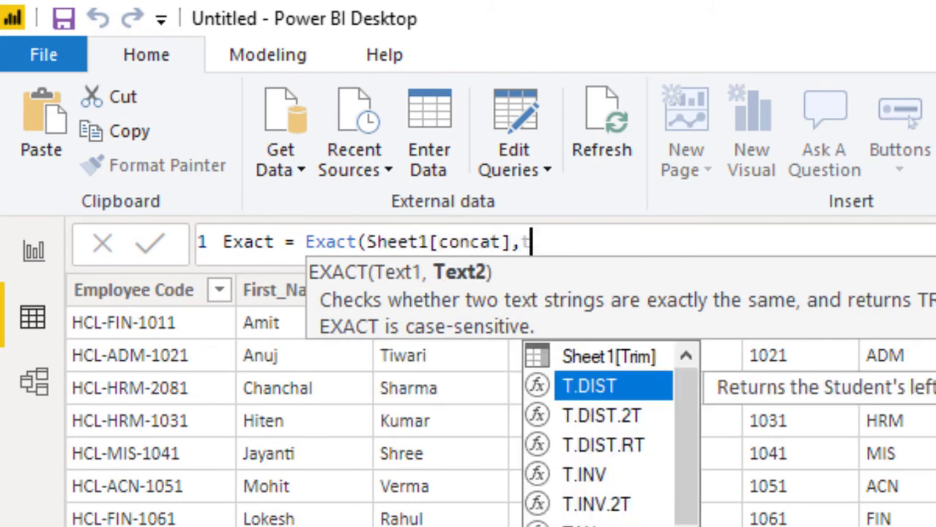
{"action": "type", "text": "rim"}
{"action": "key", "text": "Up"}
{"action": "key", "text": "Tab"}
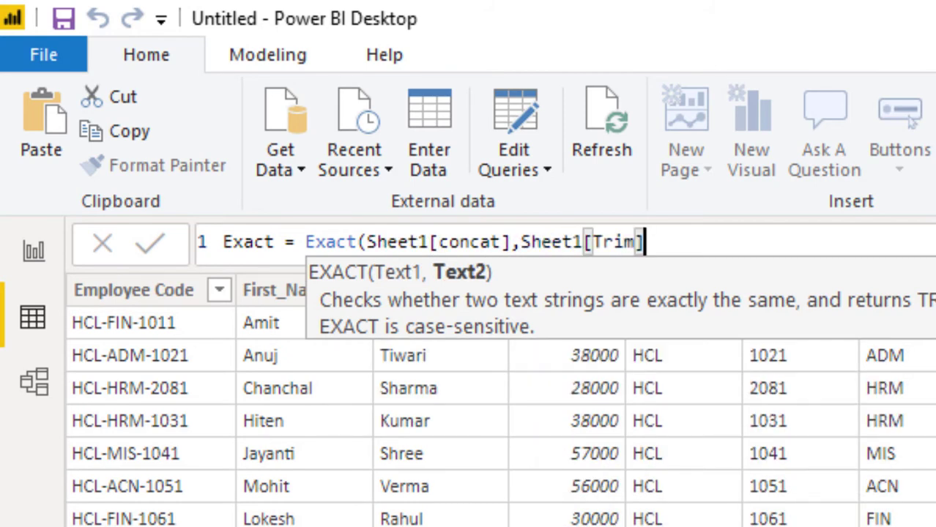
{"action": "type", "text": ")"}
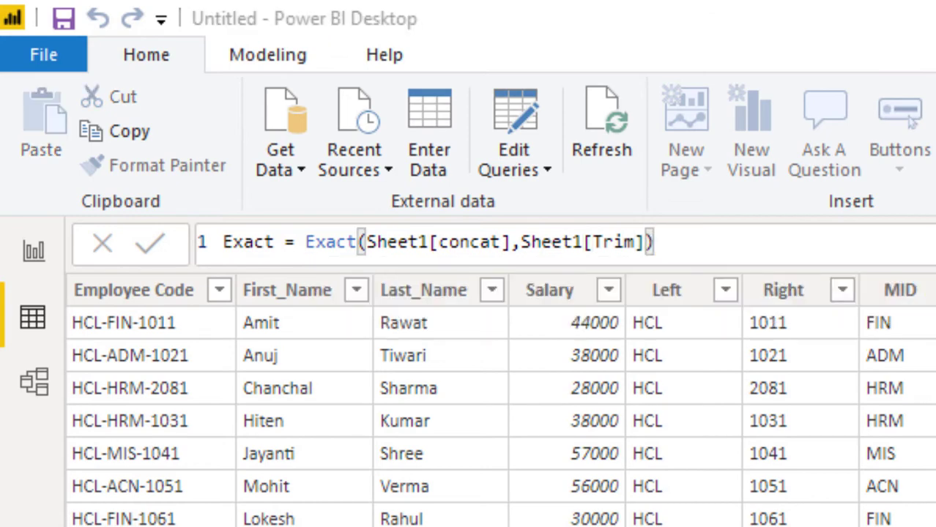
{"action": "key", "text": "Return"}
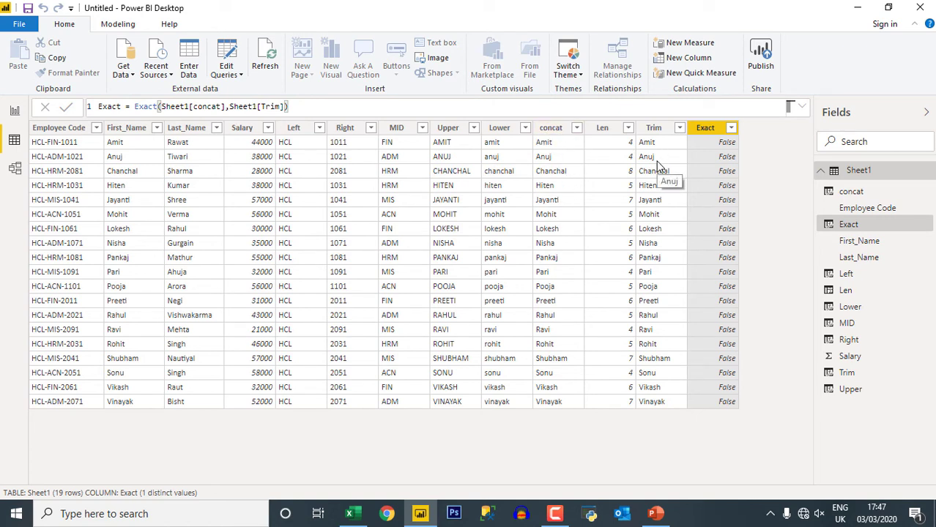
Add the column Find = FIND("i",Sheet1[First_Name],1,0), giving the position of 'i' or 0
{"action": "left_click", "coordinate": [673, 63]}
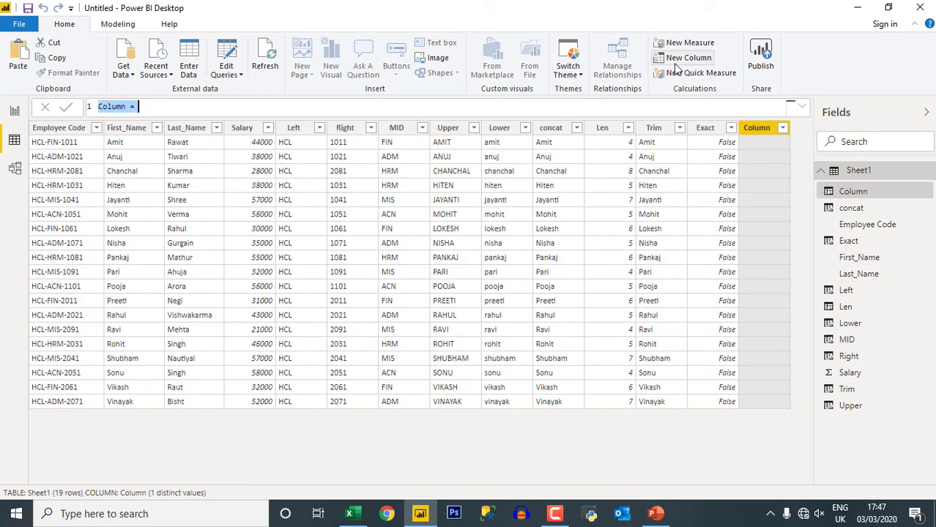
{"action": "type", "text": "Find ="}
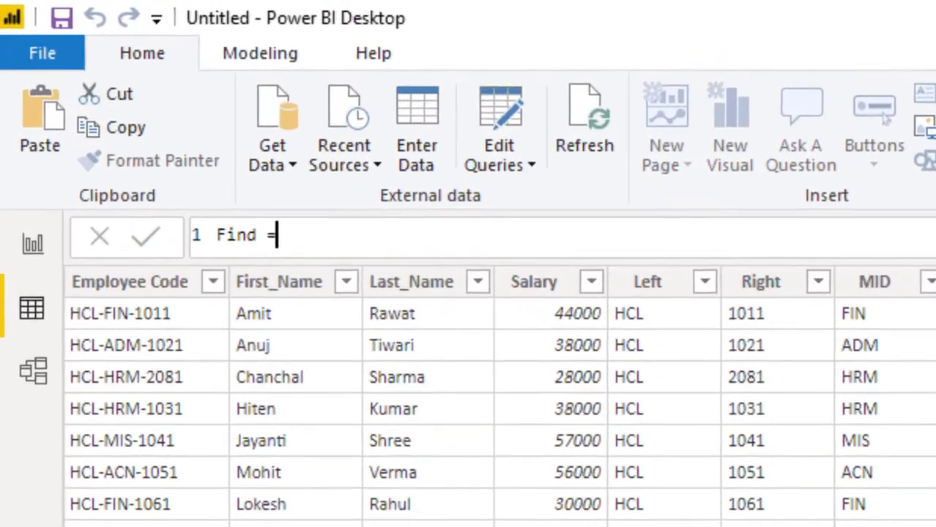
{"action": "type", "text": " Find"}
{"action": "key", "text": "Tab"}
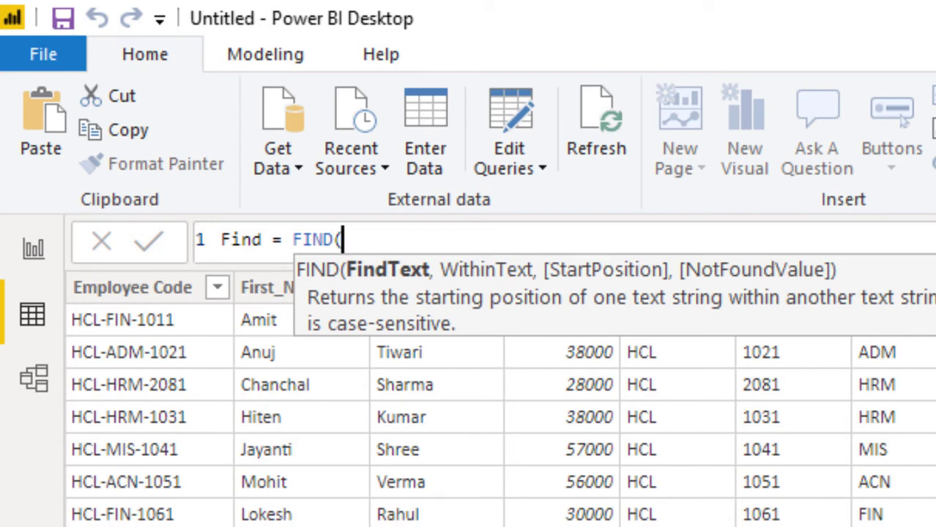
{"action": "type", "text": "\""}
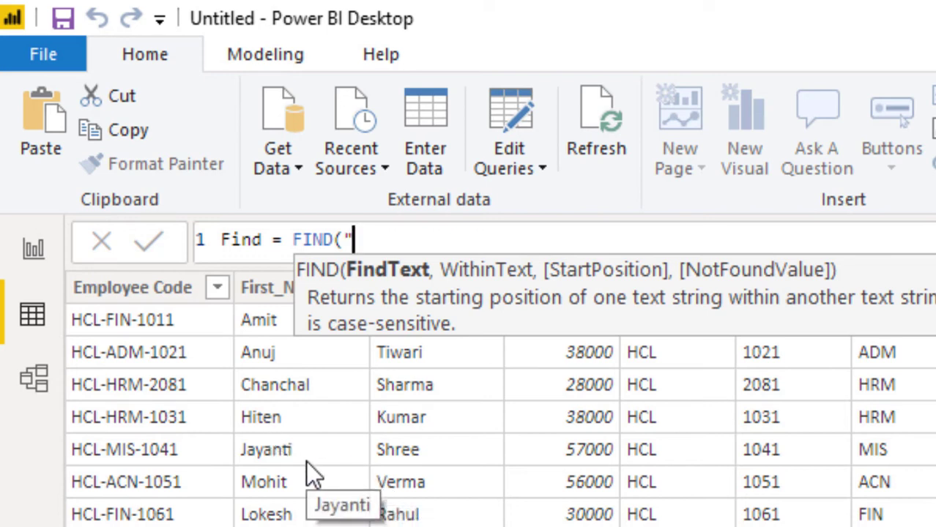
{"action": "type", "text": "i"}
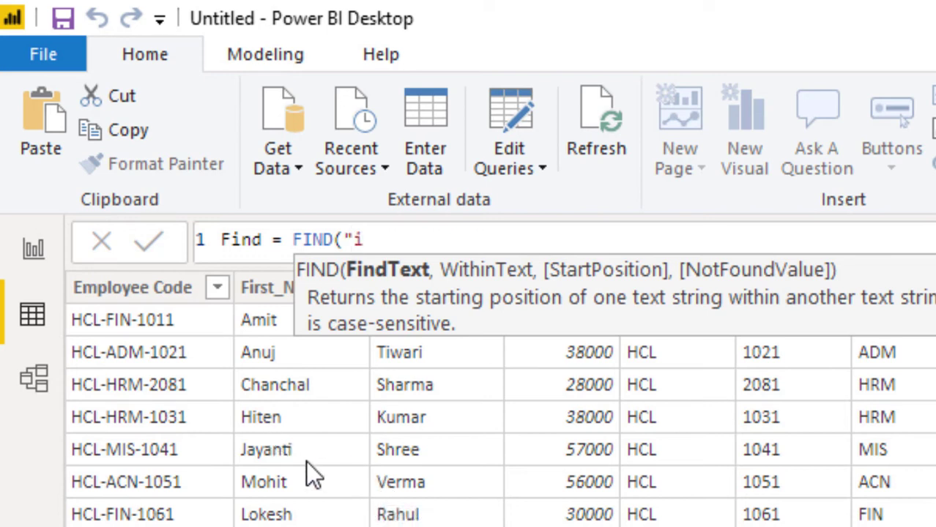
{"action": "type", "text": "\","}
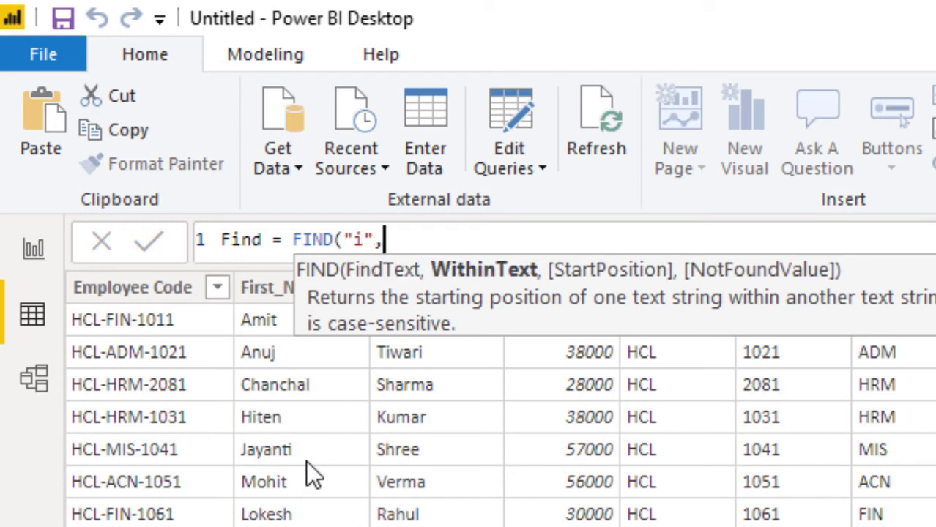
{"action": "type", "text": "fir"}
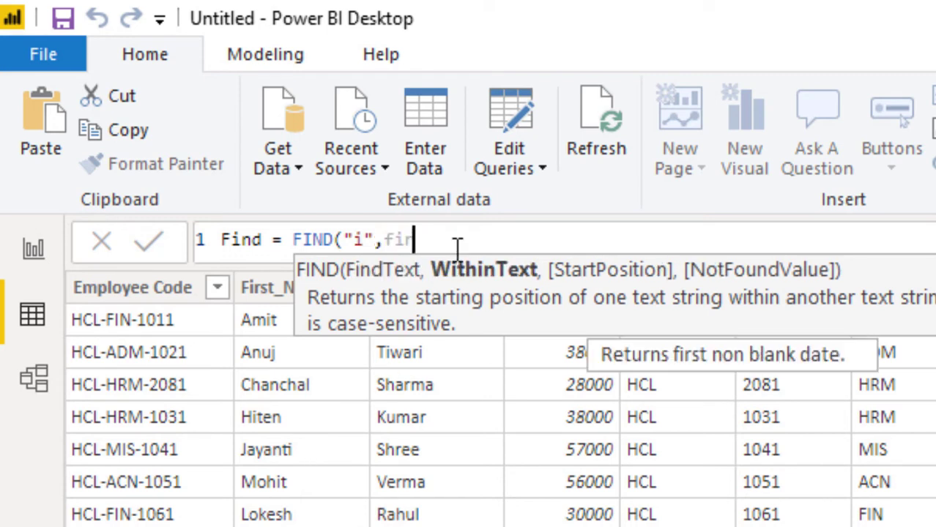
{"action": "type", "text": "st"}
{"action": "key", "text": "Down"}
{"action": "key", "text": "Down"}
{"action": "key", "text": "Tab"}
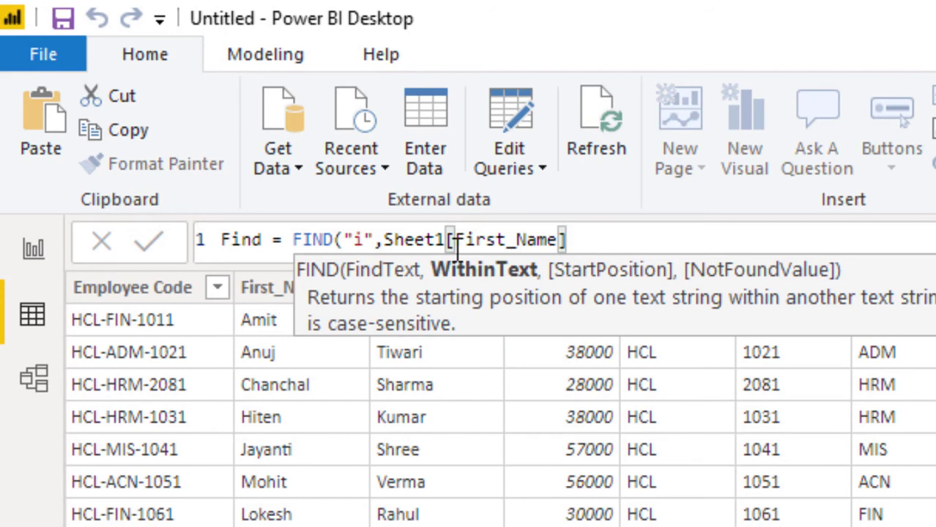
{"action": "type", "text": ",1,"}
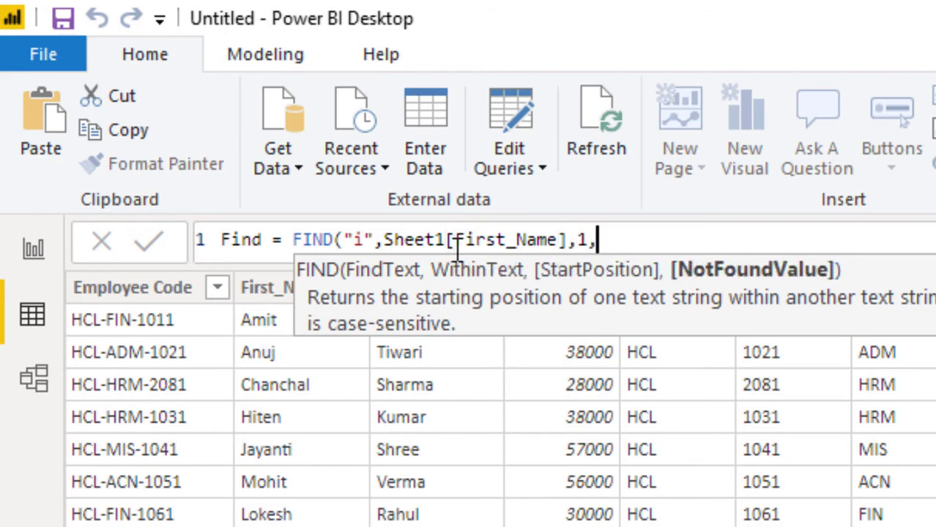
{"action": "type", "text": "0)"}
{"action": "key", "text": "BackSpace"}
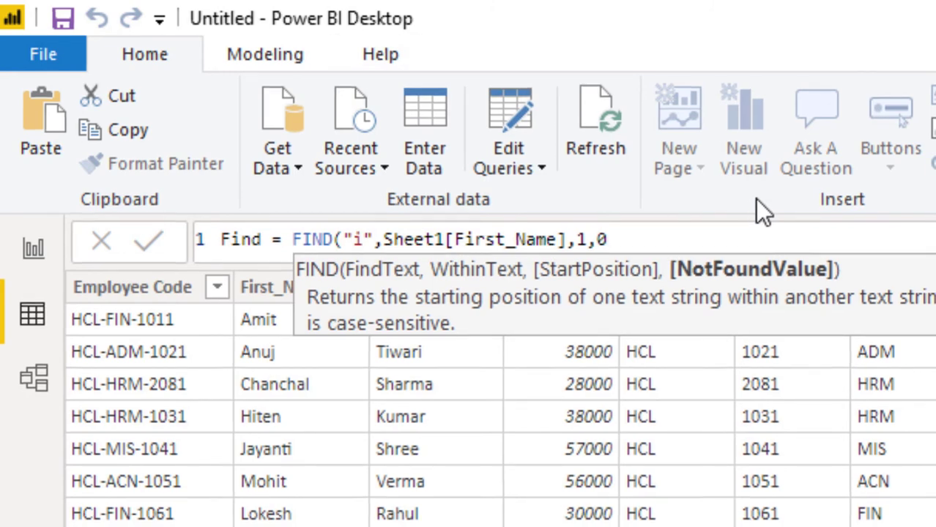
{"action": "type", "text": ")"}
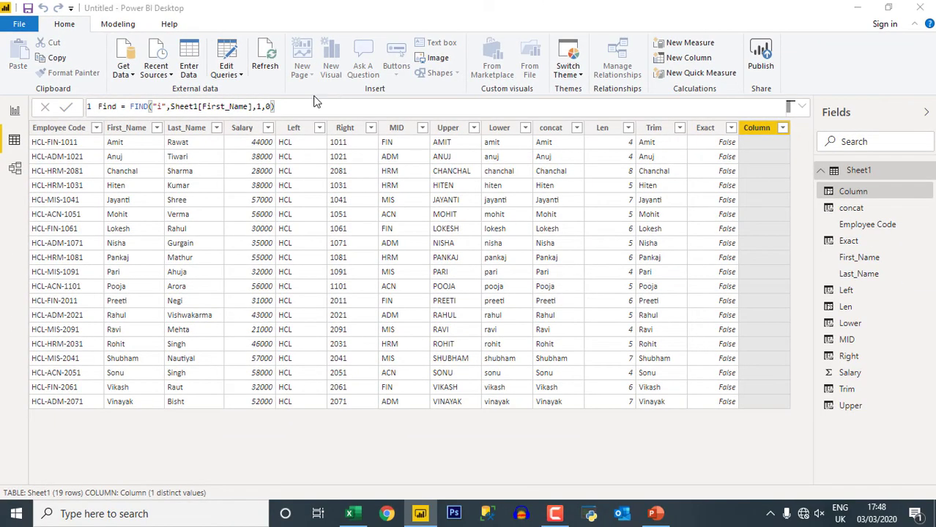
{"action": "key", "text": "Return"}
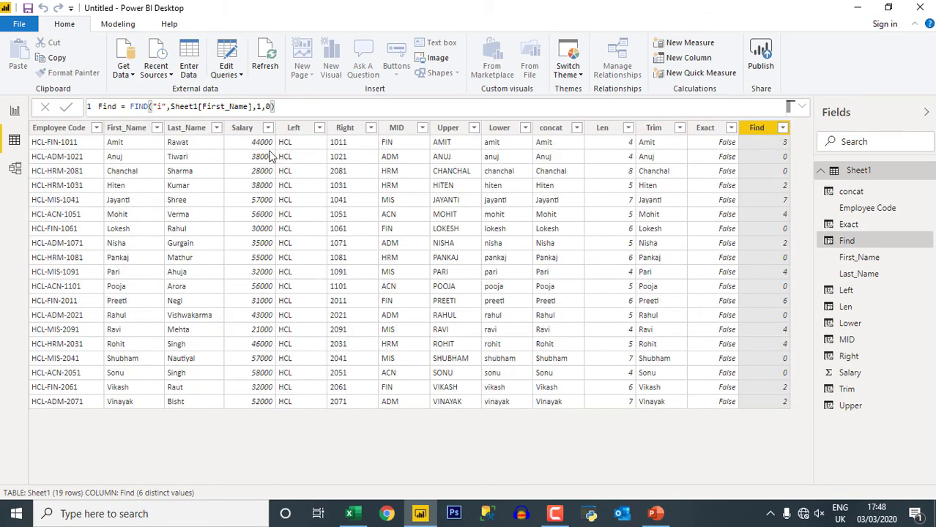